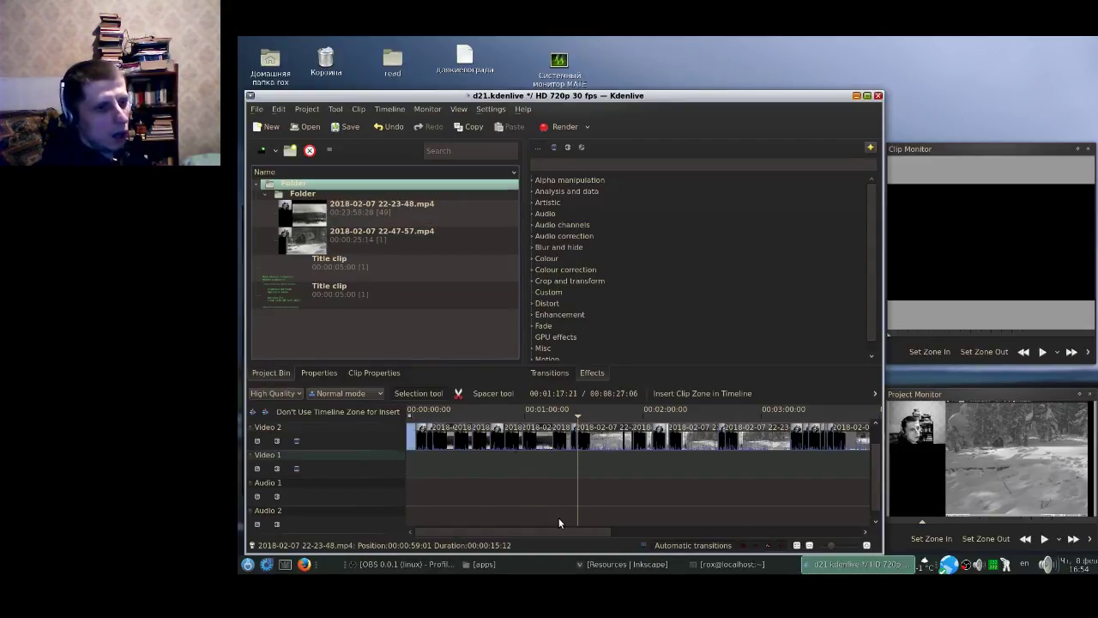
Check the timeline tracks and bring up the track effects of Video 2 and Video 1 in turn.
scroll(313, 471, up, 1)
scroll(315, 475, down, 1)
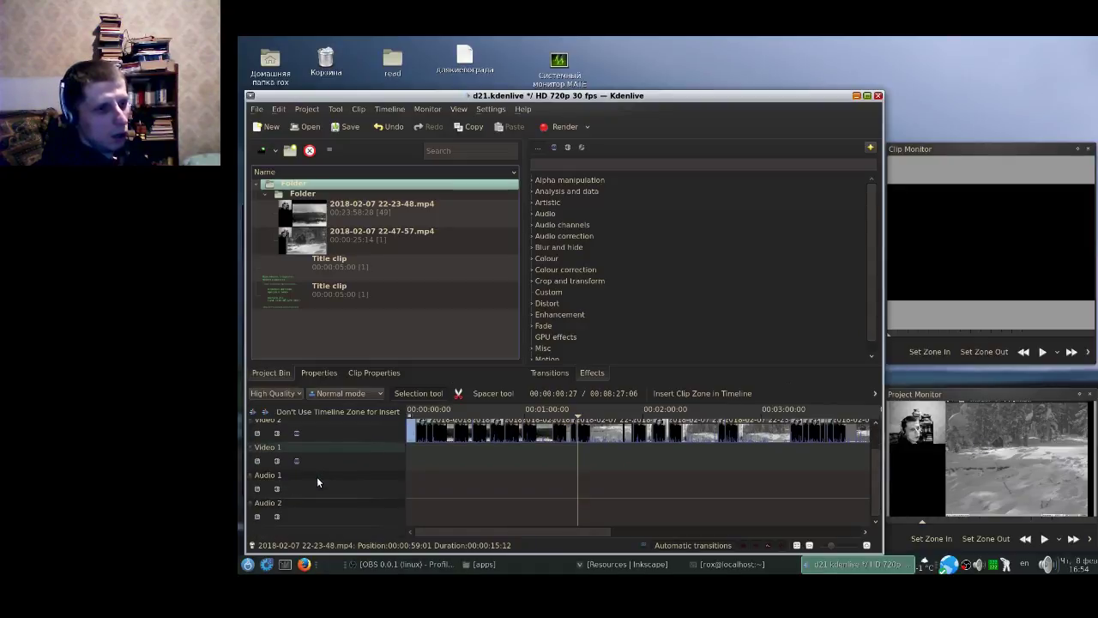
scroll(317, 477, up, 1)
click(376, 464)
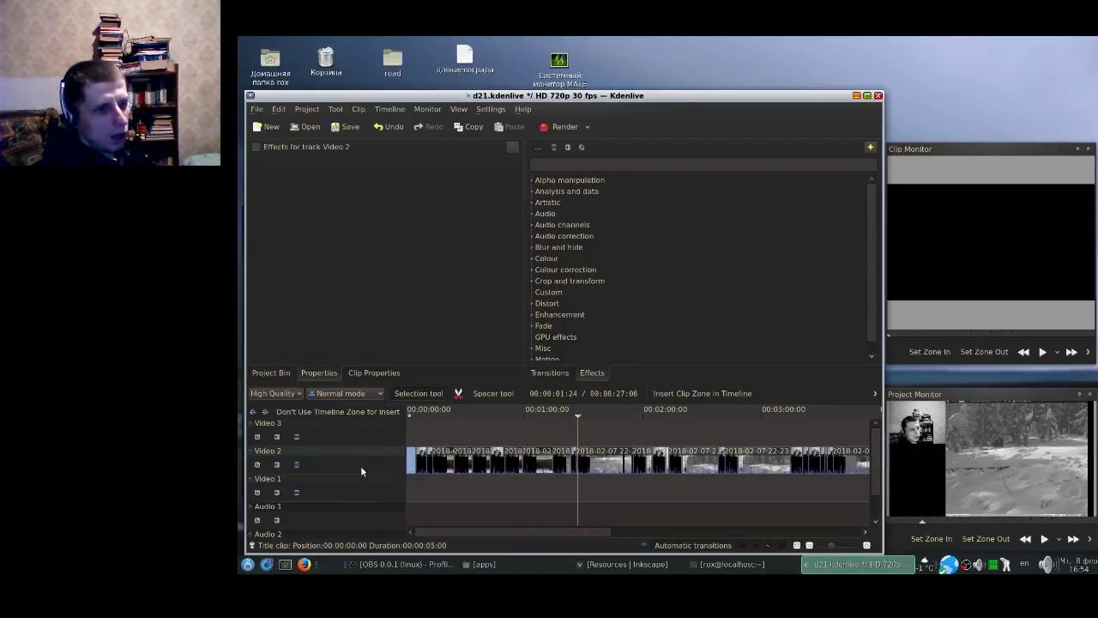
scroll(359, 468, down, 1)
scroll(358, 473, up, 1)
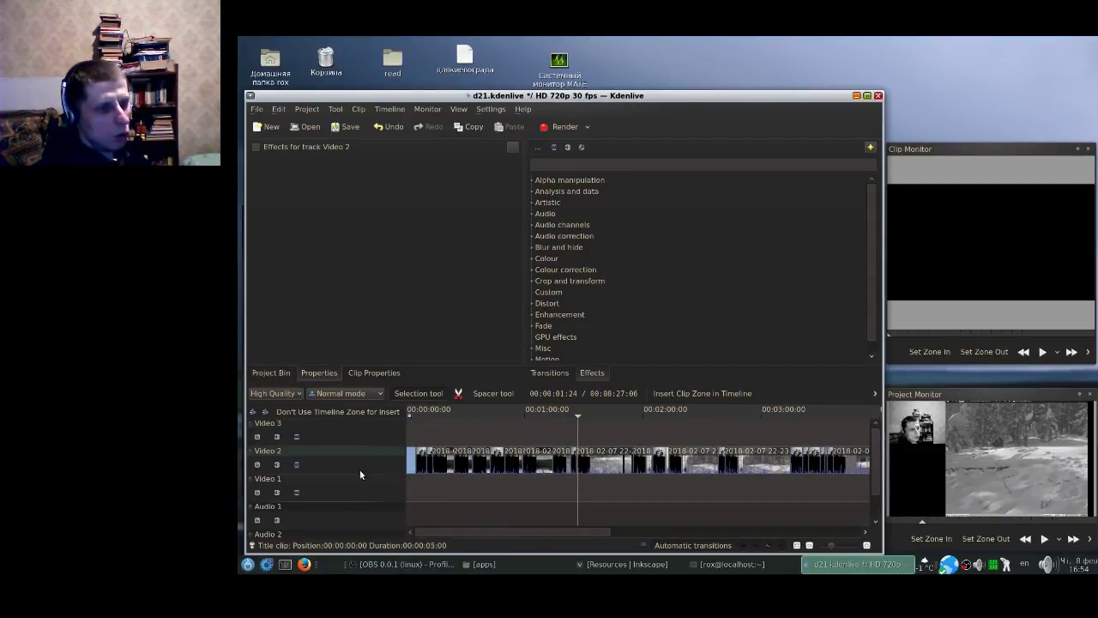
click(366, 491)
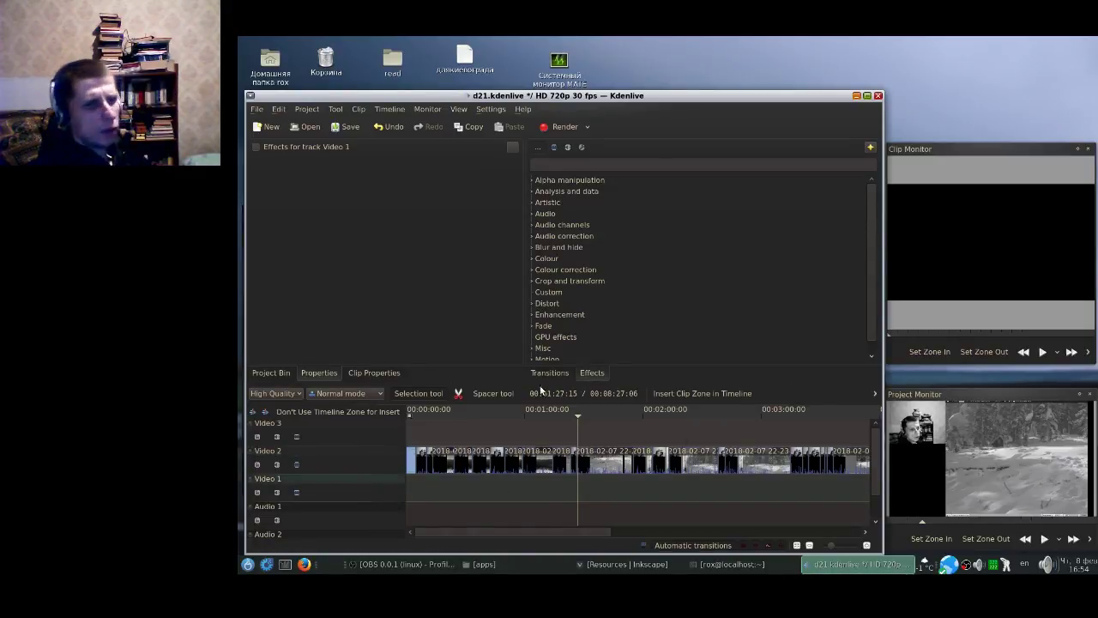
Browse the effects in the Blur and hide category and the remaining effect categories.
click(532, 247)
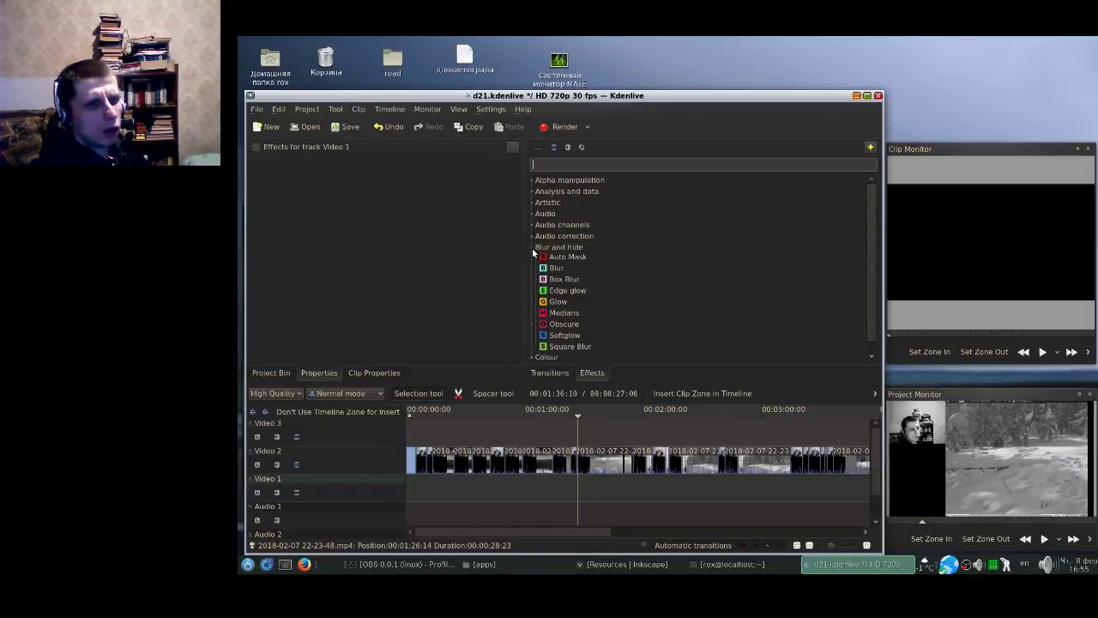
scroll(564, 273, down, 4)
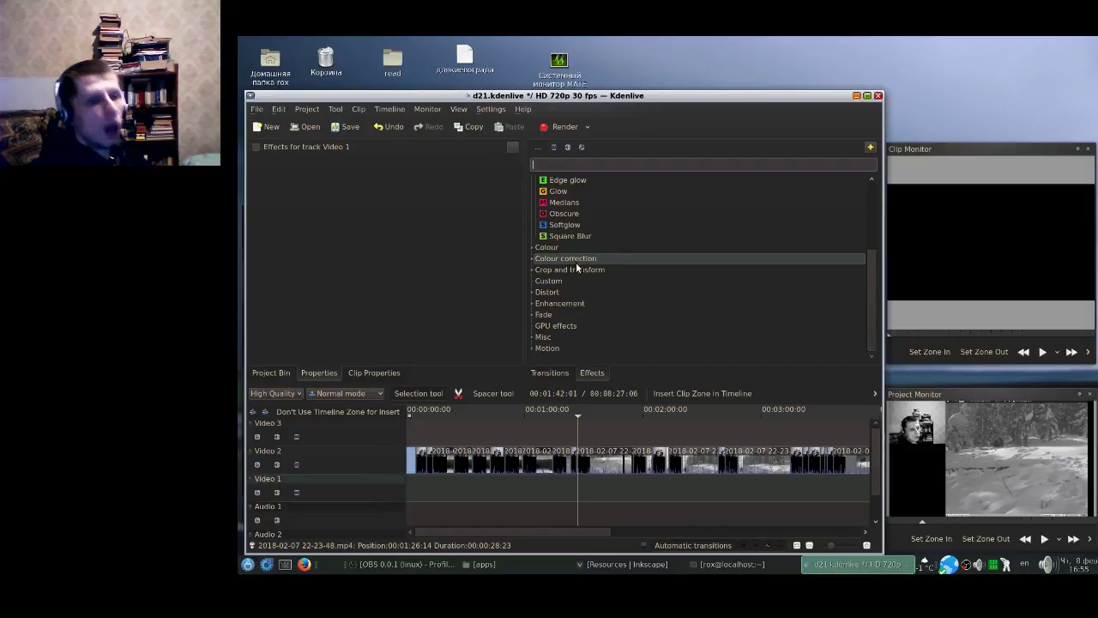
click(544, 372)
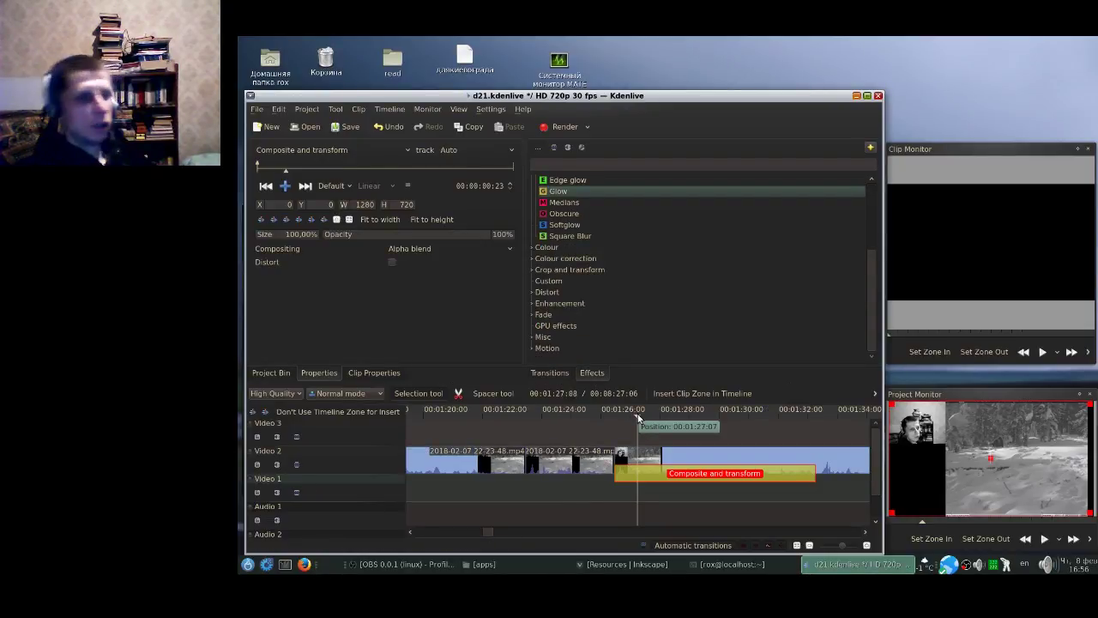
At the first keyframe of the Composite and transform transition, shift the image to X -13, Y -8.
click(638, 420)
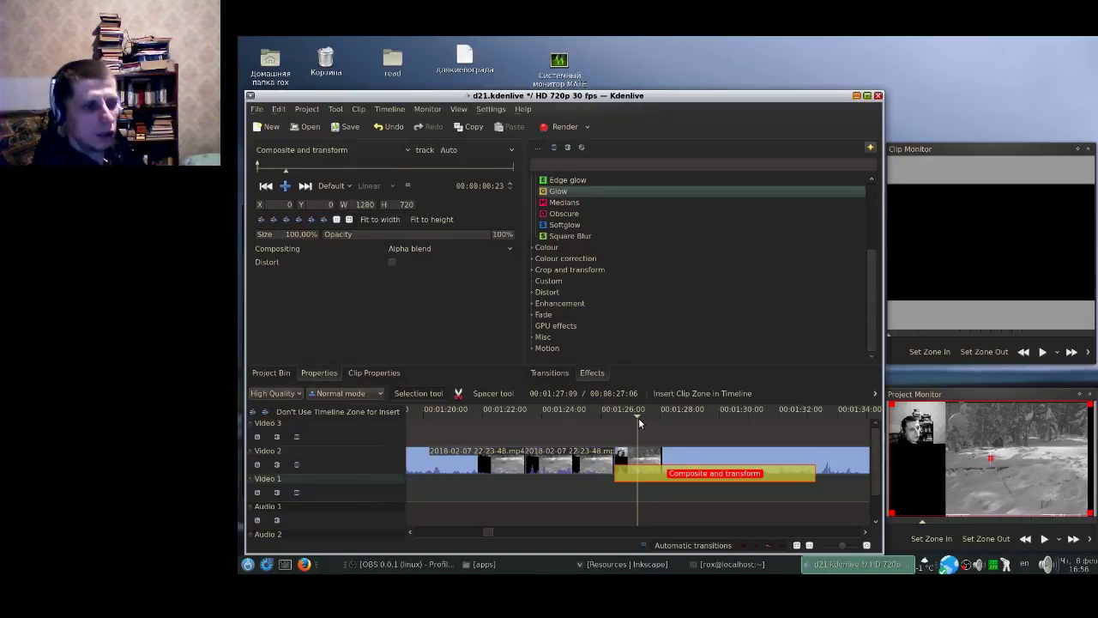
click(641, 421)
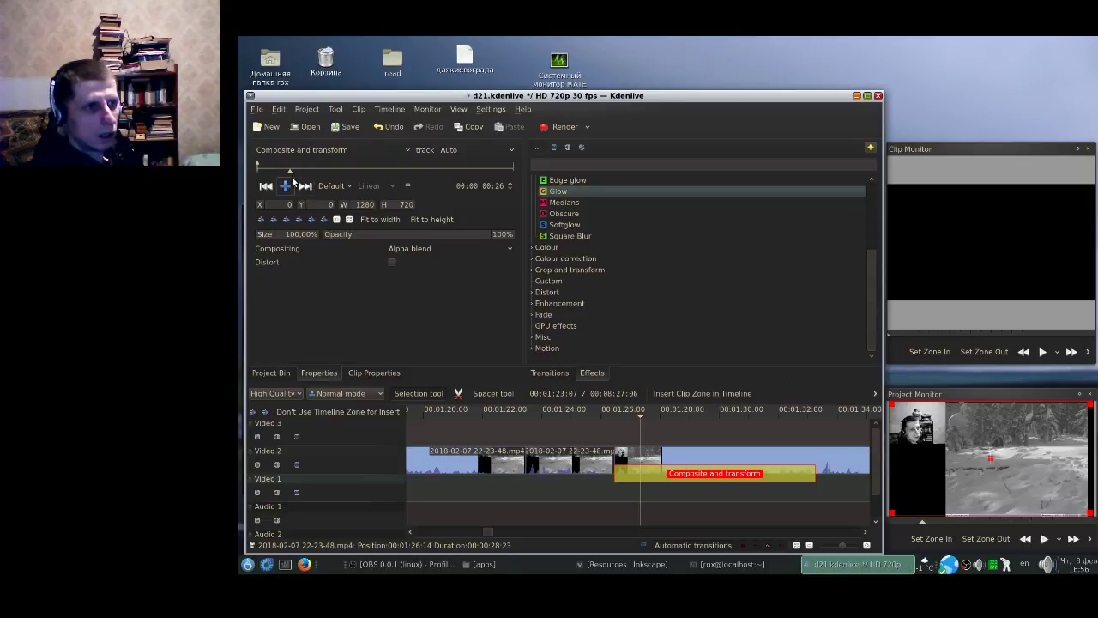
drag(290, 169, 255, 179)
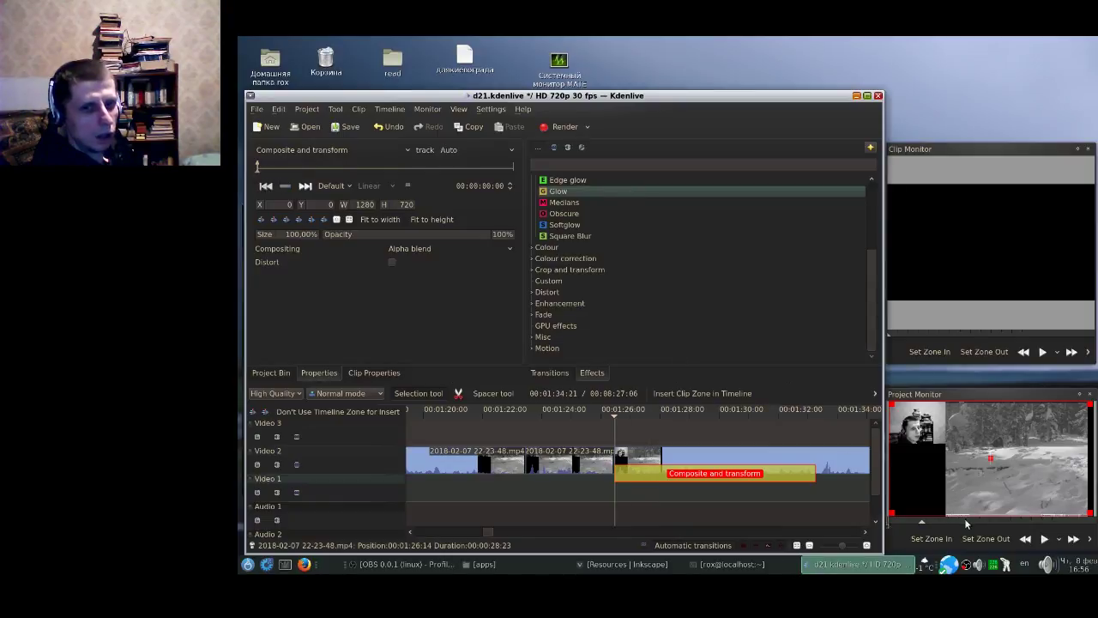
click(933, 397)
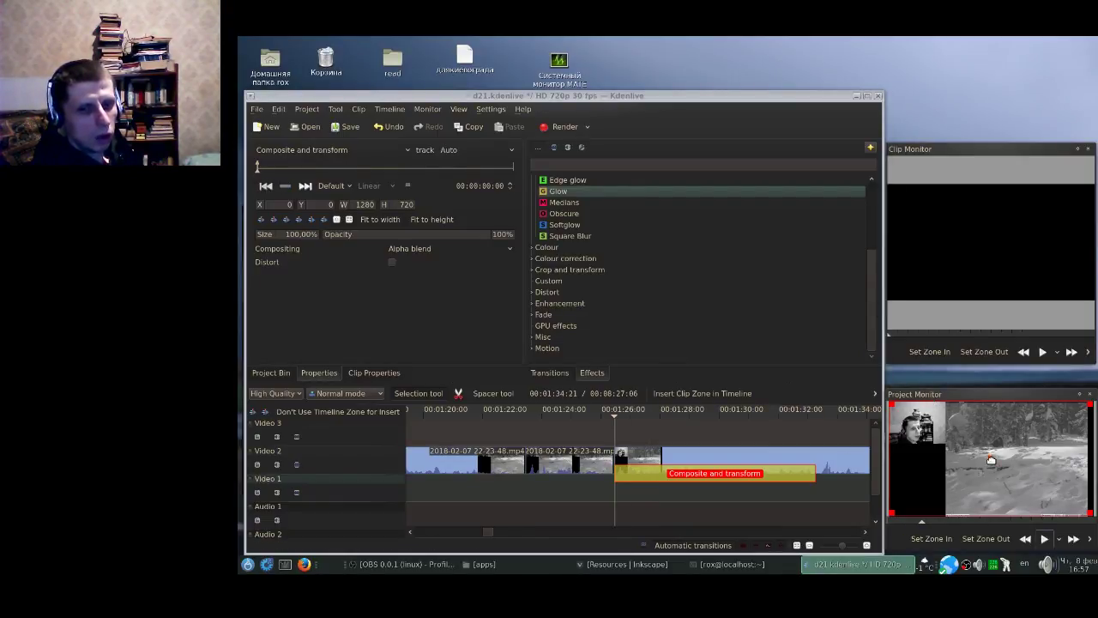
drag(991, 460, 988, 459)
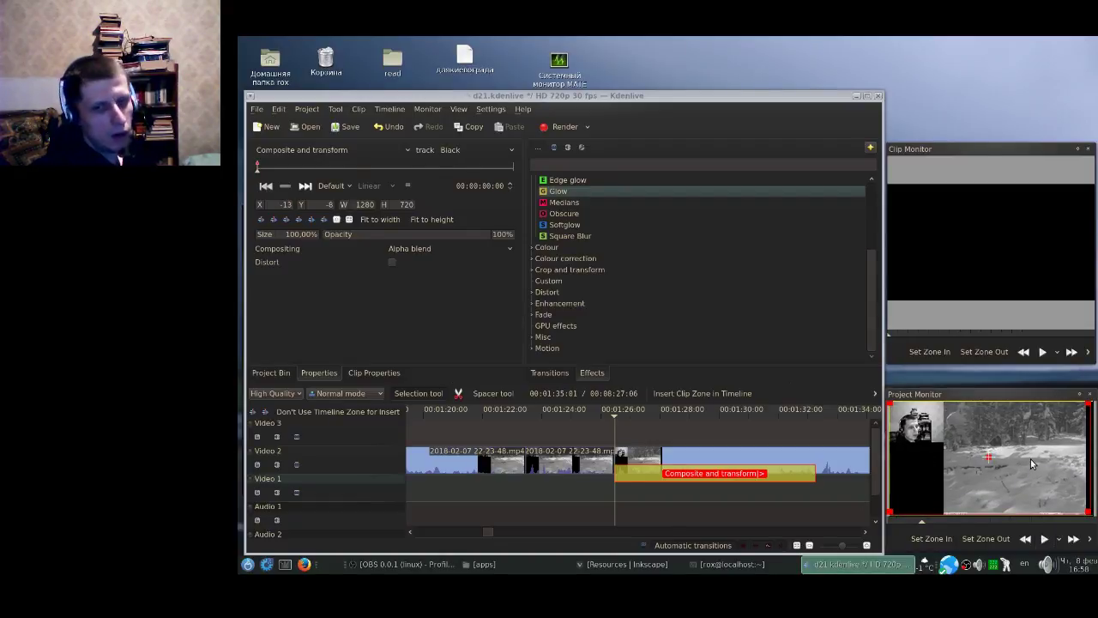
Choose Black as the background track of the Composite and transform transition.
click(431, 151)
click(485, 151)
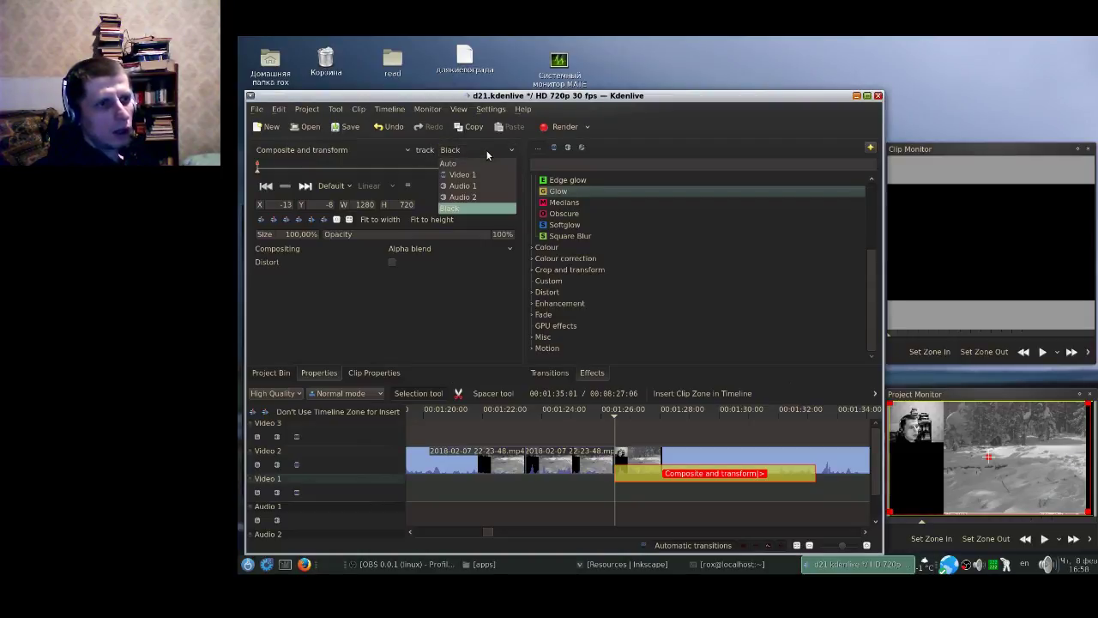
click(474, 209)
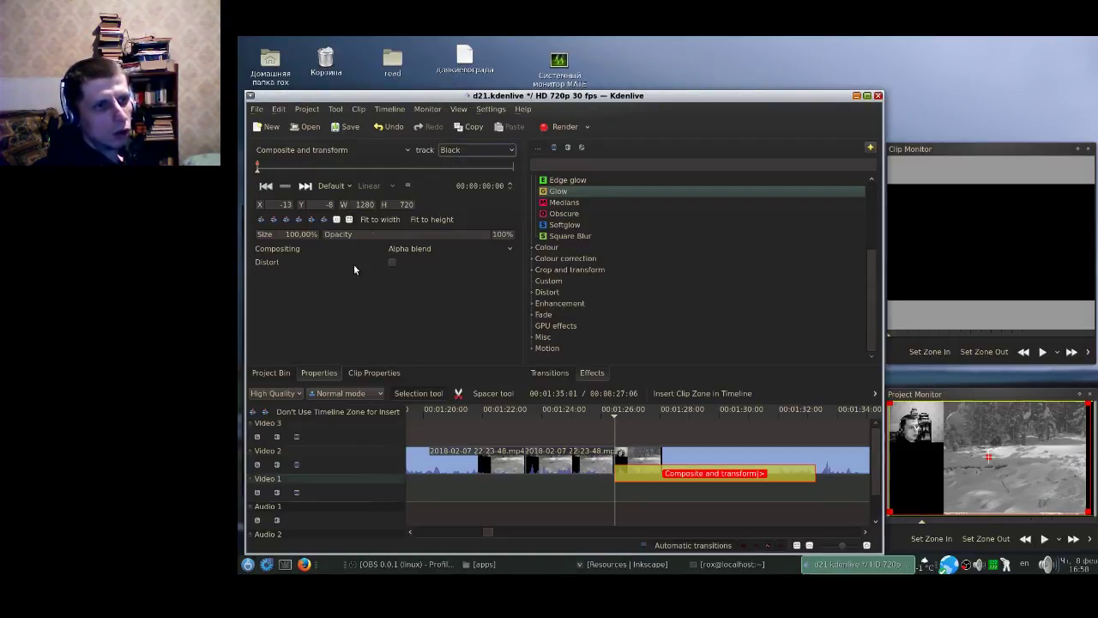
Add a second keyframe at 00:00:05:27 of the transition and move the image to about X 599, Y -13.
drag(258, 168, 483, 184)
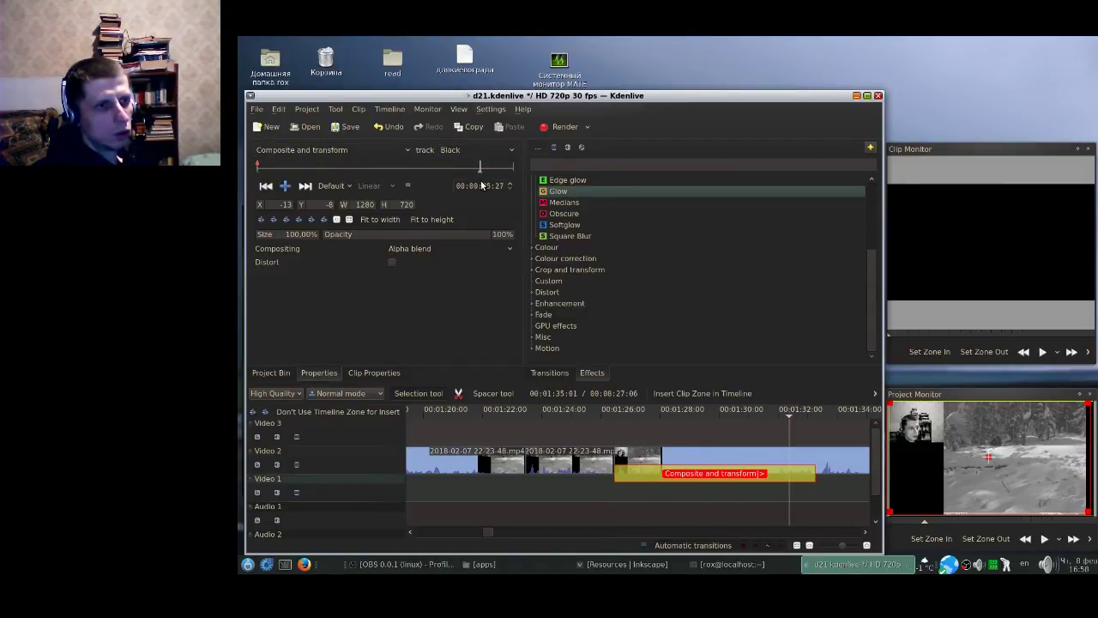
click(286, 186)
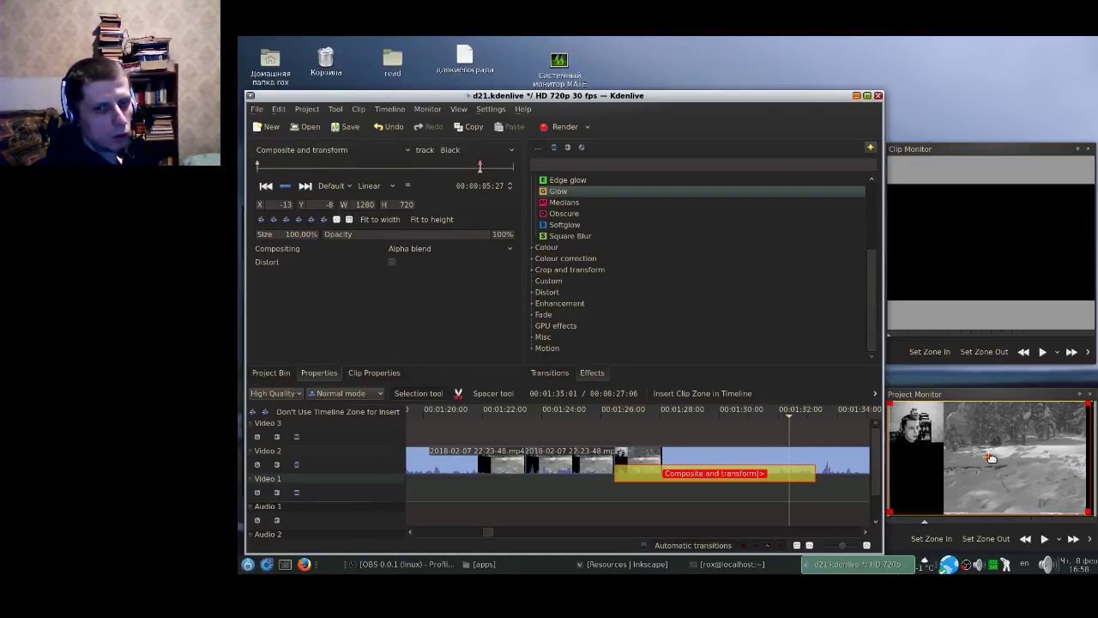
drag(988, 457, 1087, 454)
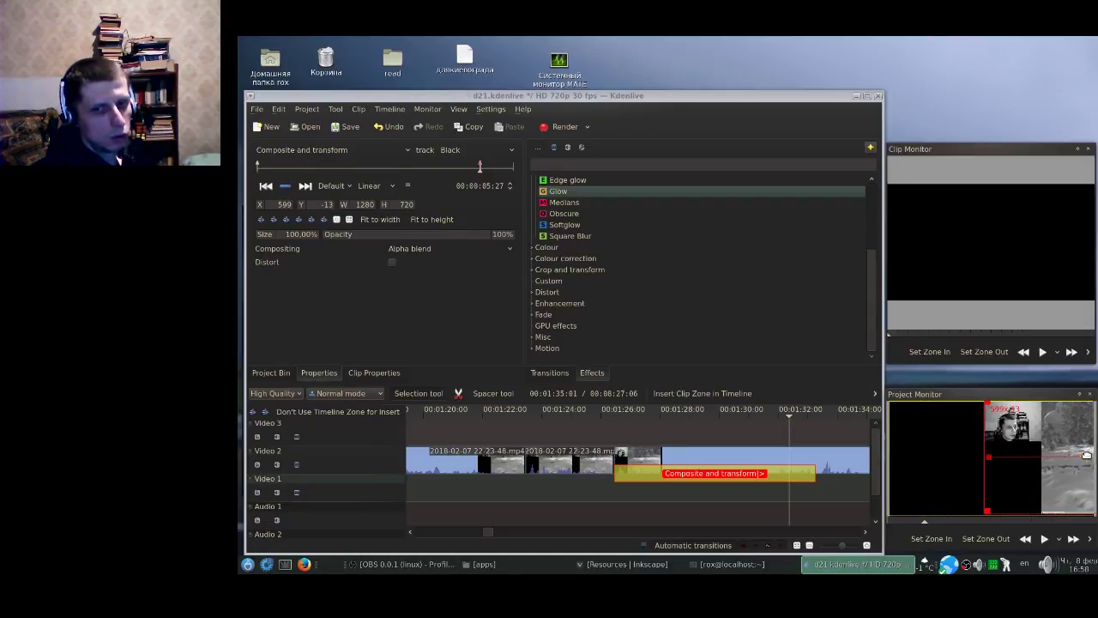
Play the transition from its first keyframe to review the movement of the image, and return to its start.
click(266, 185)
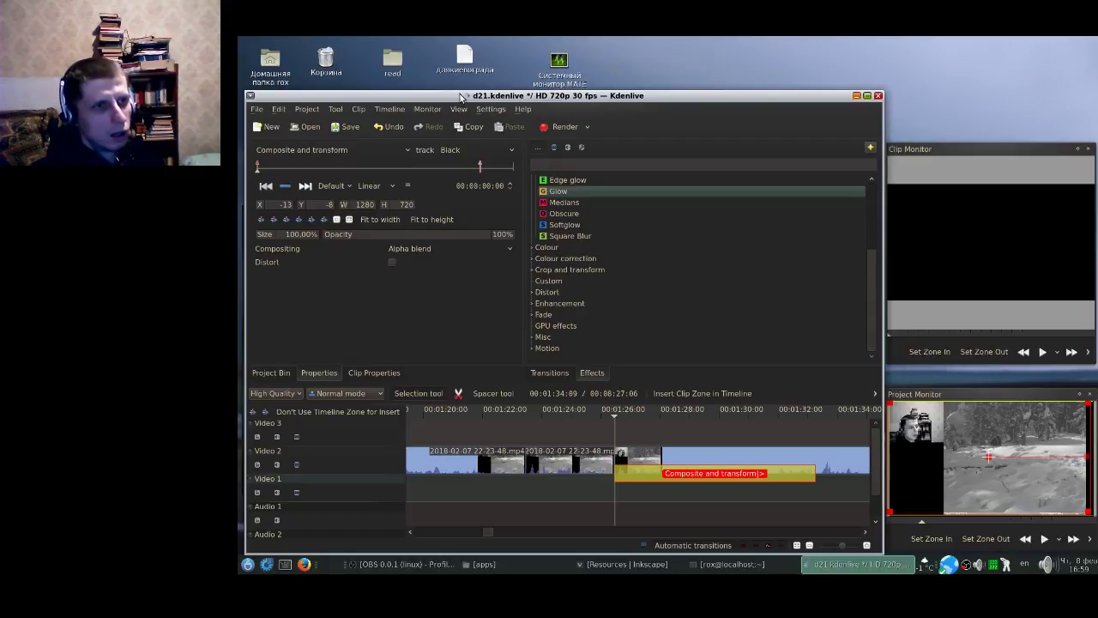
key(space)
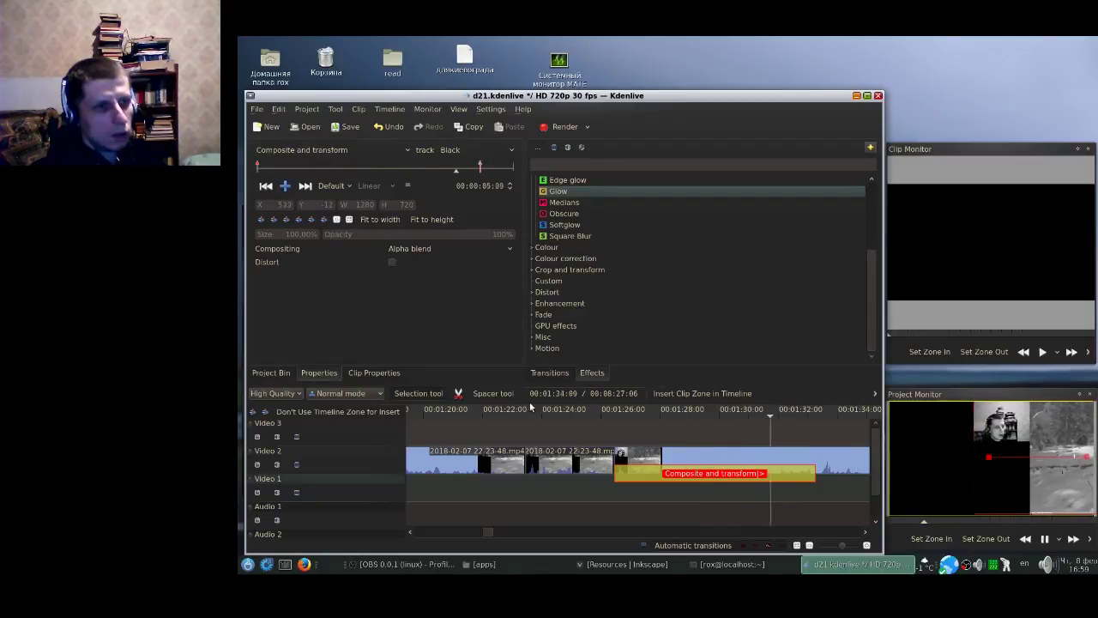
key(space)
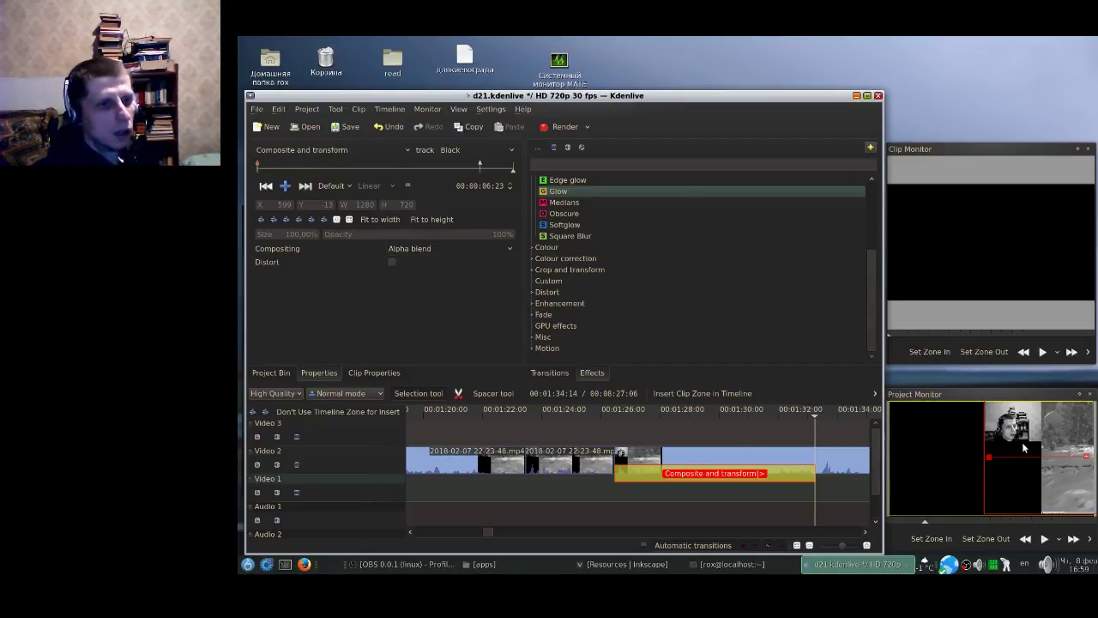
click(1048, 433)
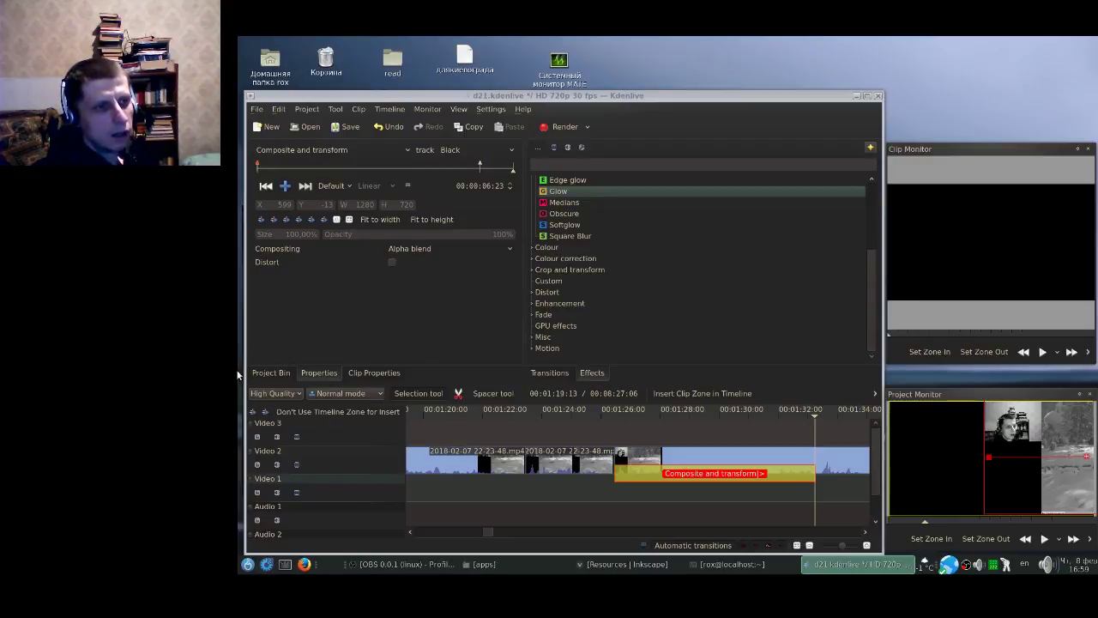
click(266, 187)
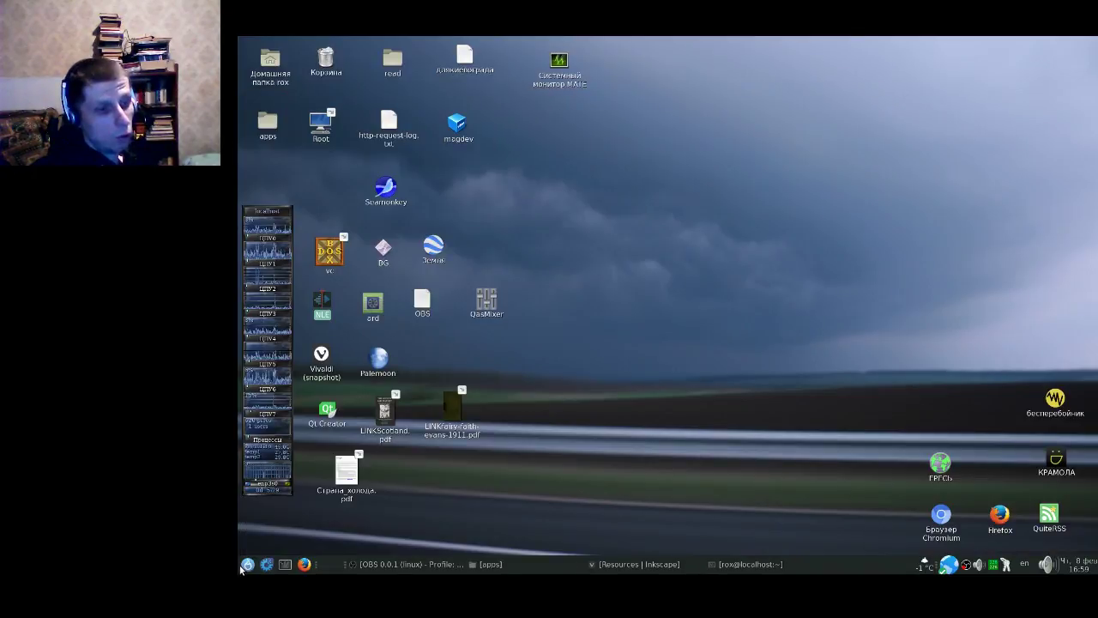
Switch to Avidemux, set the loaded film's selection start marker A at 00:18:56.467, and advance to 00:54:29.847.
click(247, 563)
mouse_move(285, 383)
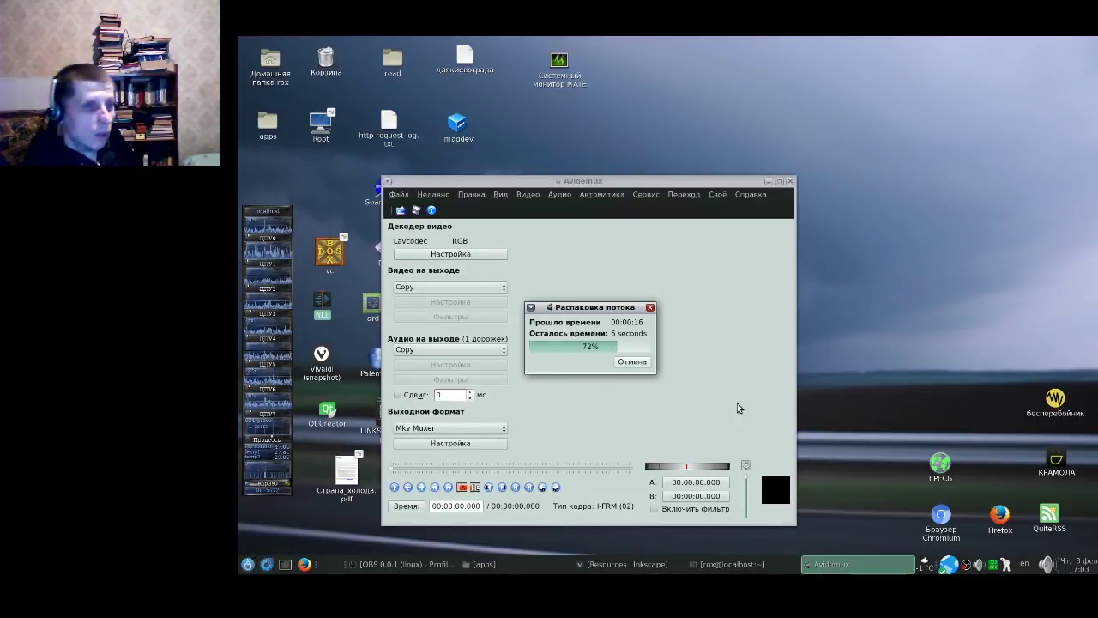
click(417, 472)
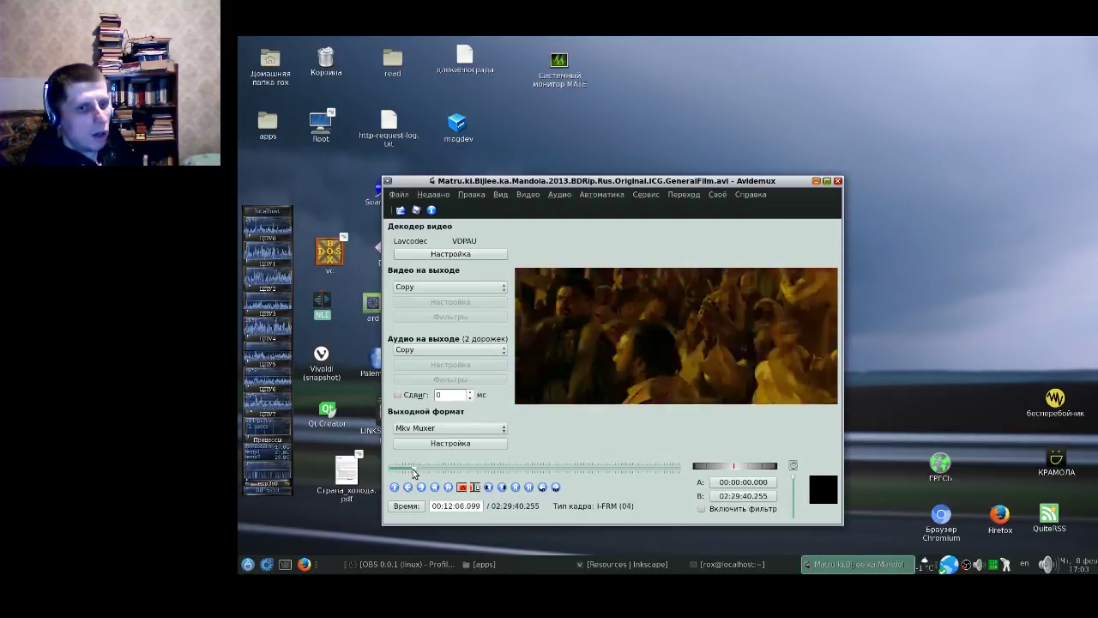
drag(414, 473, 425, 473)
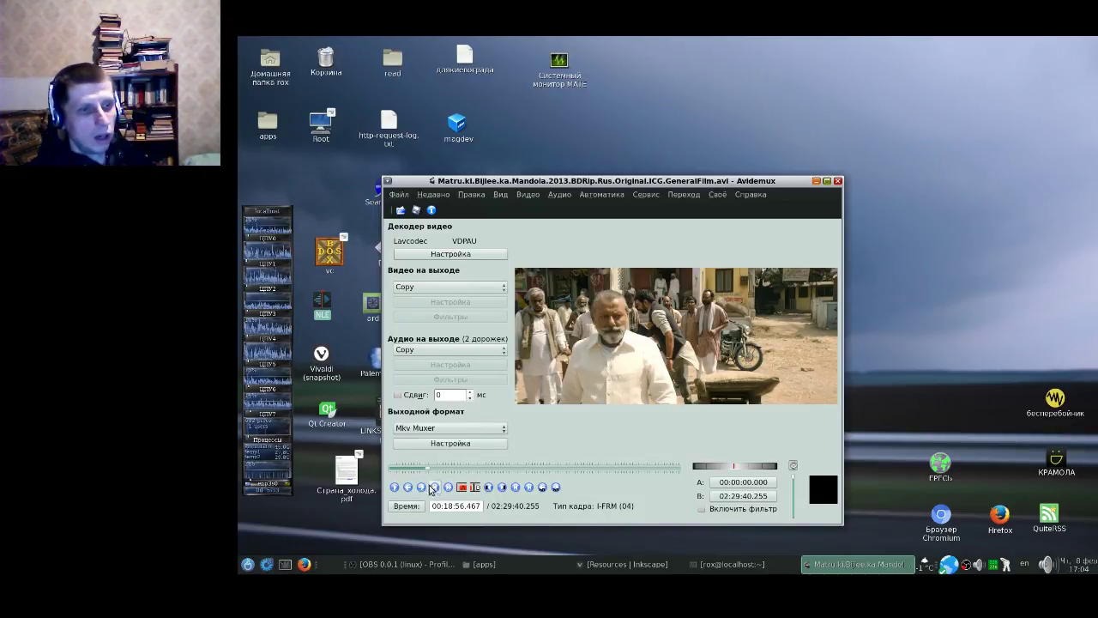
click(461, 487)
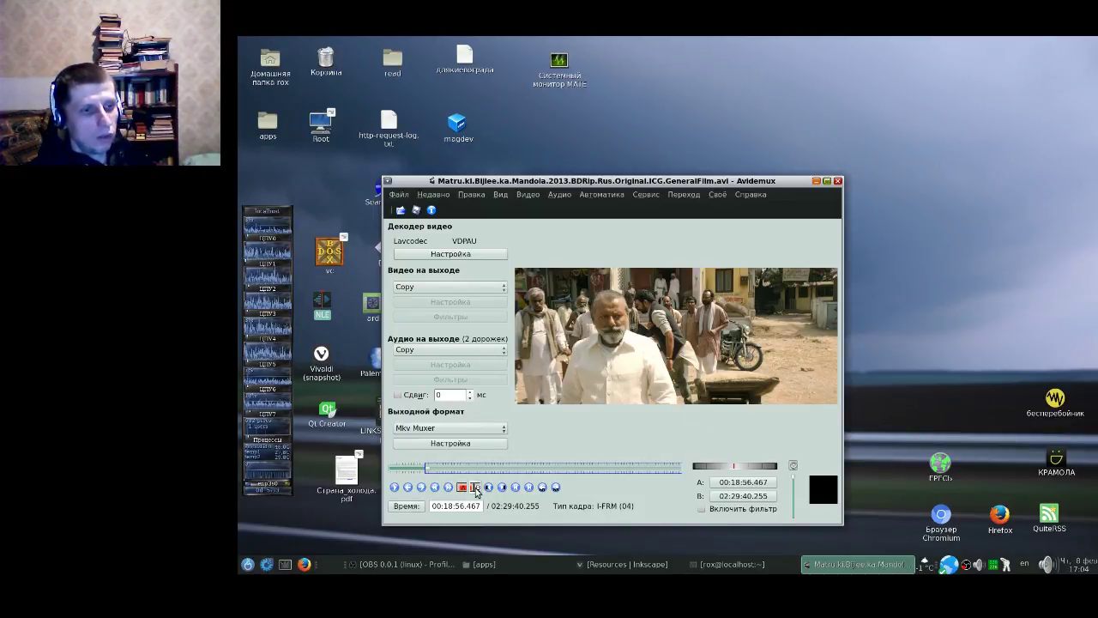
click(432, 471)
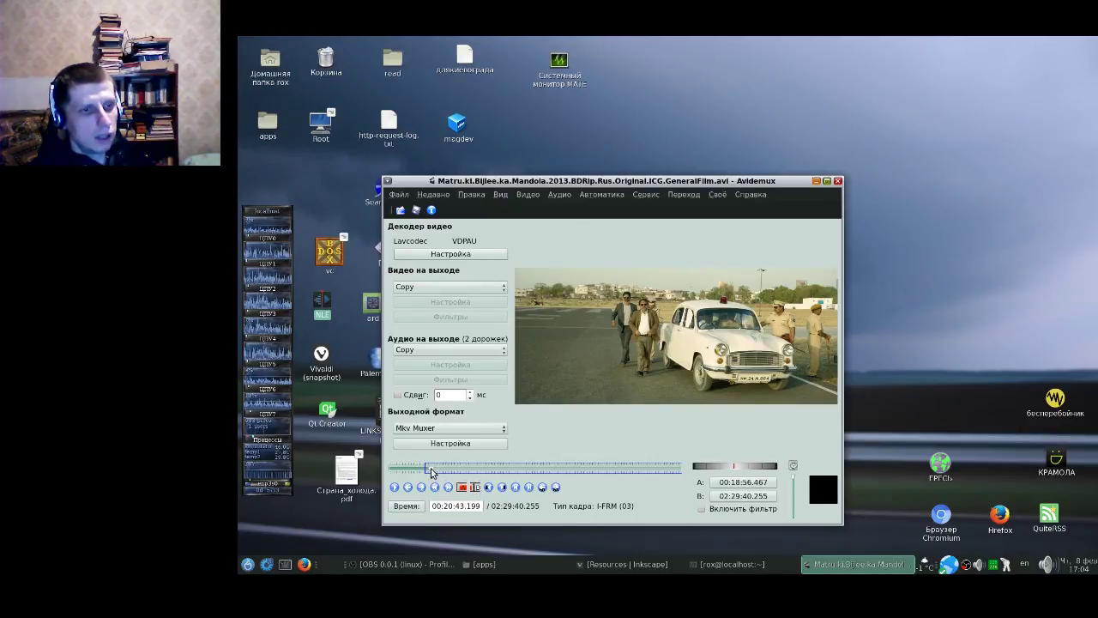
drag(431, 471, 495, 469)
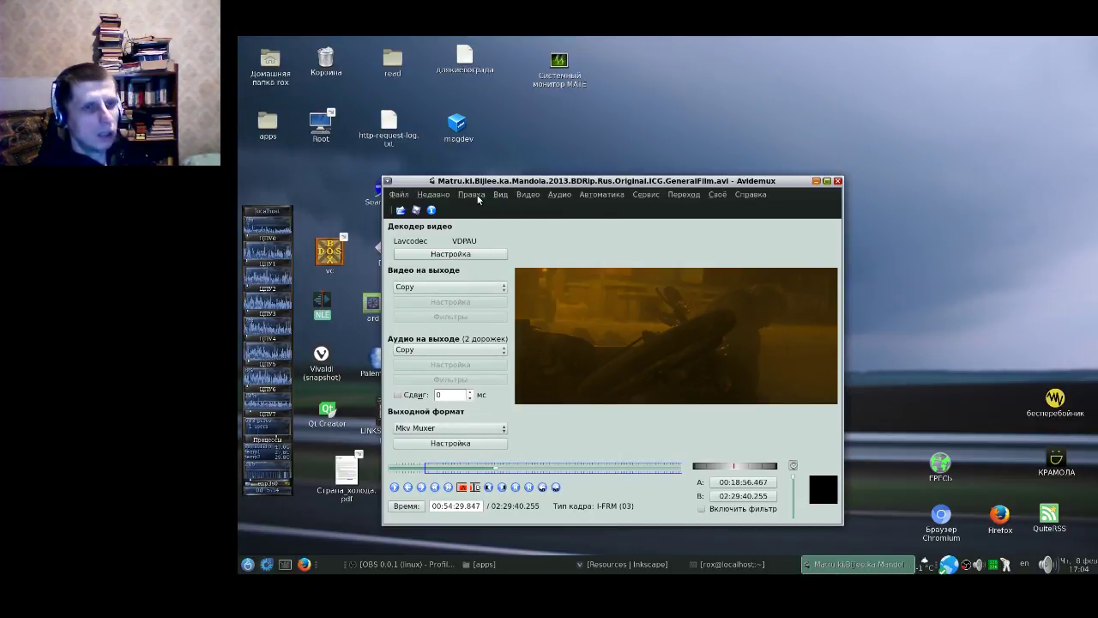
Set the video output codec to Mpeg4 AVC (x264).
click(496, 289)
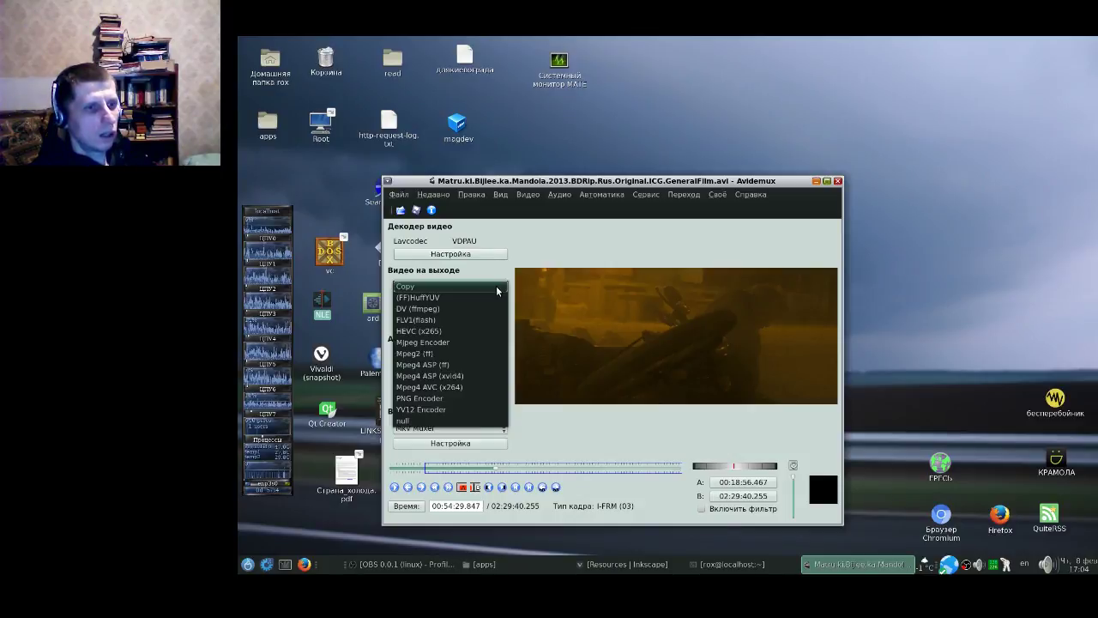
click(496, 287)
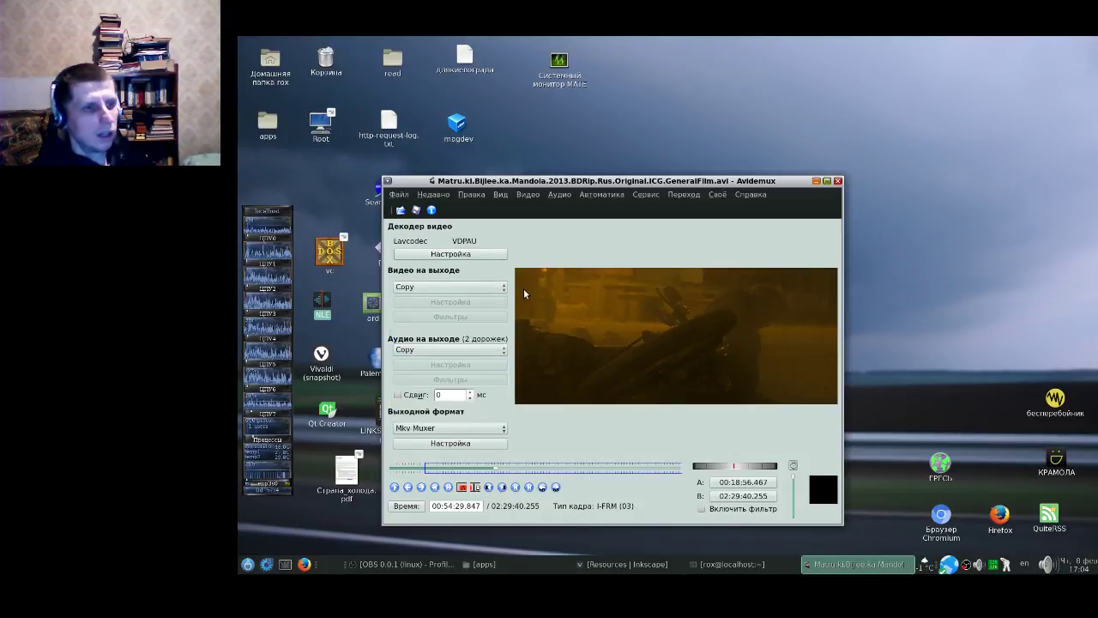
click(478, 289)
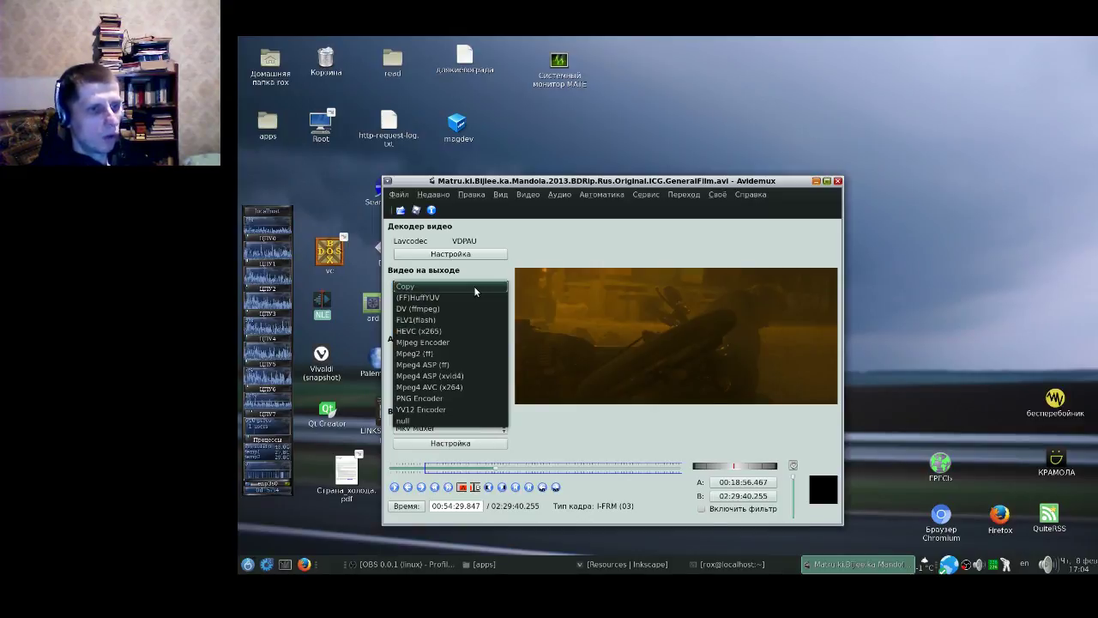
click(461, 390)
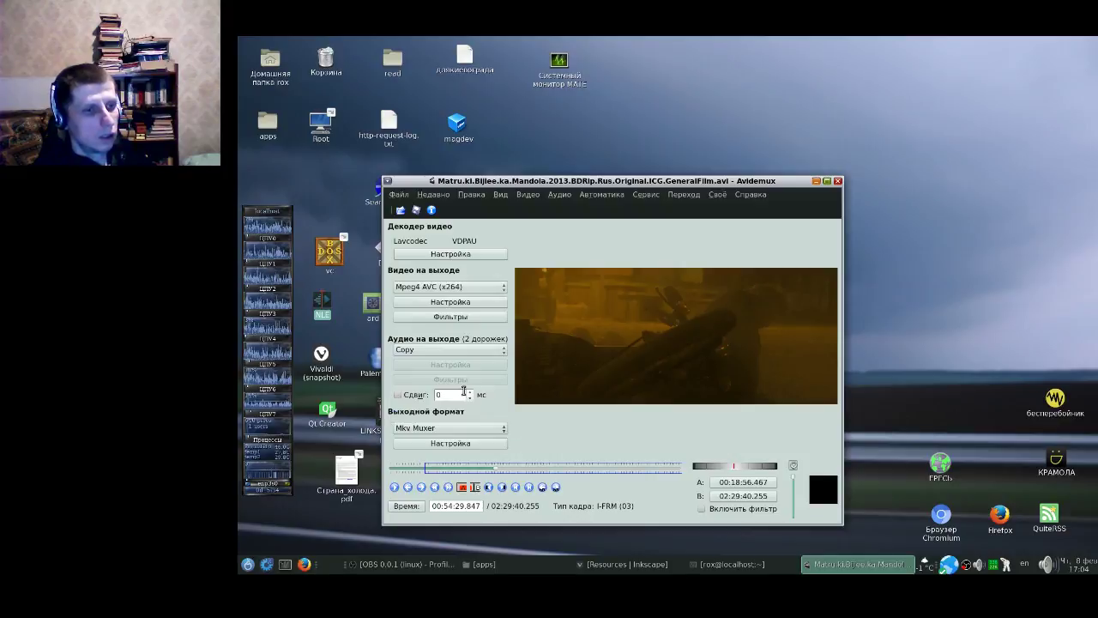
Set the audio output to Copy and the output format to Mkv Muxer.
click(445, 351)
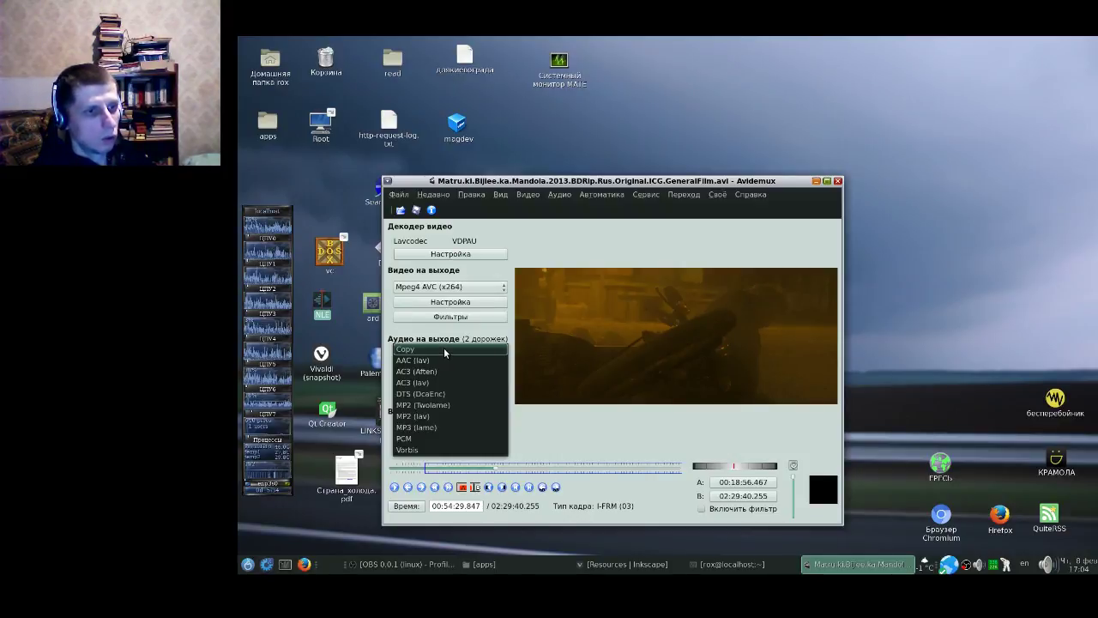
click(477, 351)
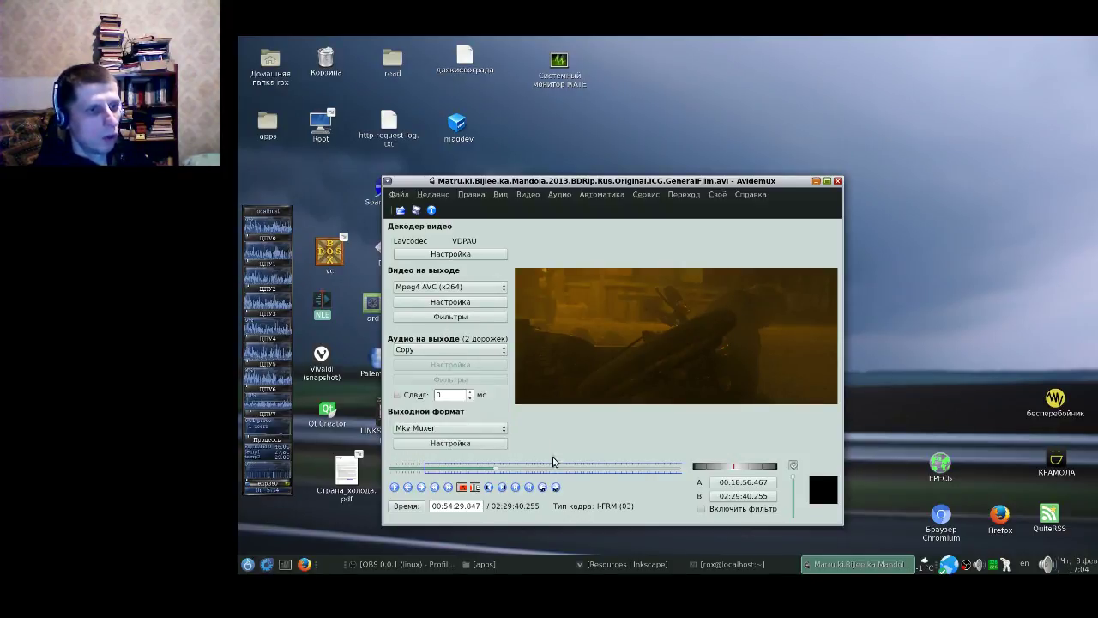
click(488, 435)
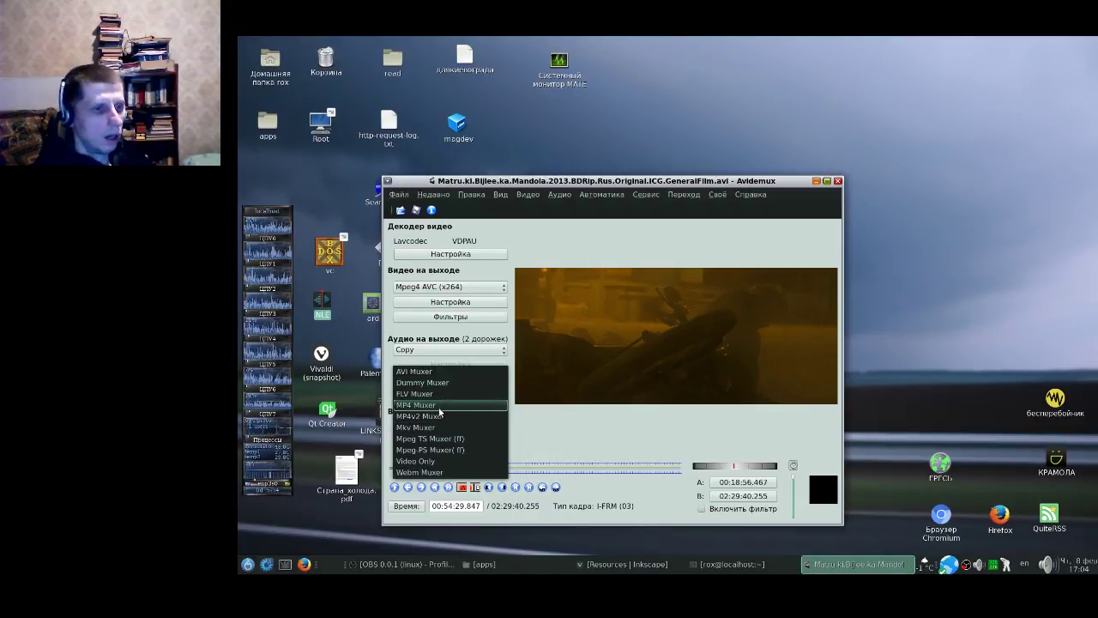
click(417, 427)
Examine the film's audio track settings without changing them, and close Avidemux.
click(600, 194)
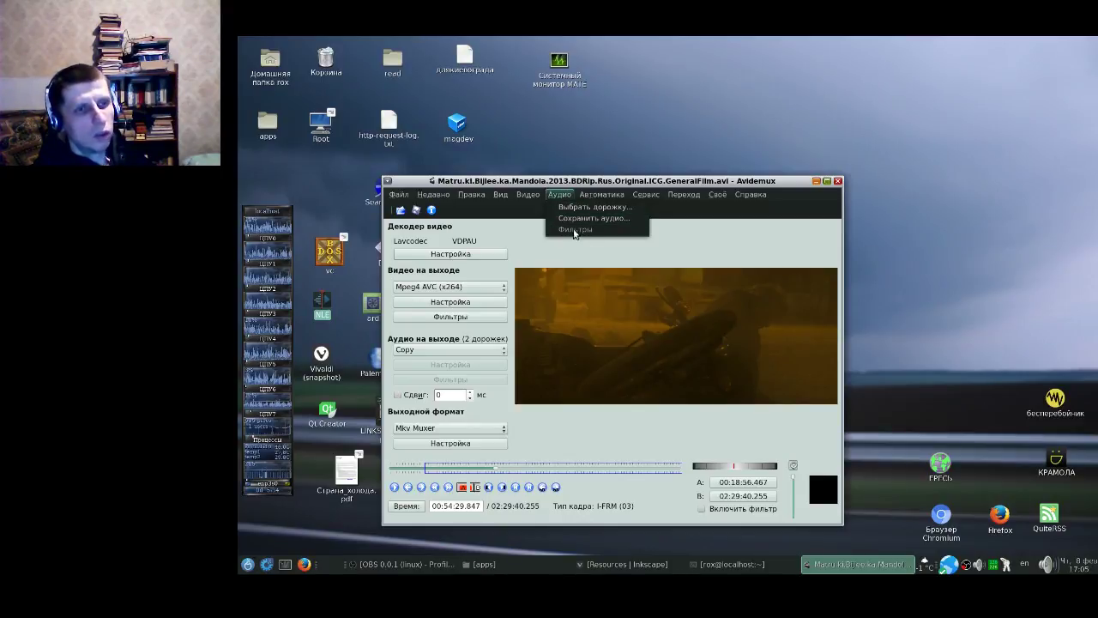
click(564, 207)
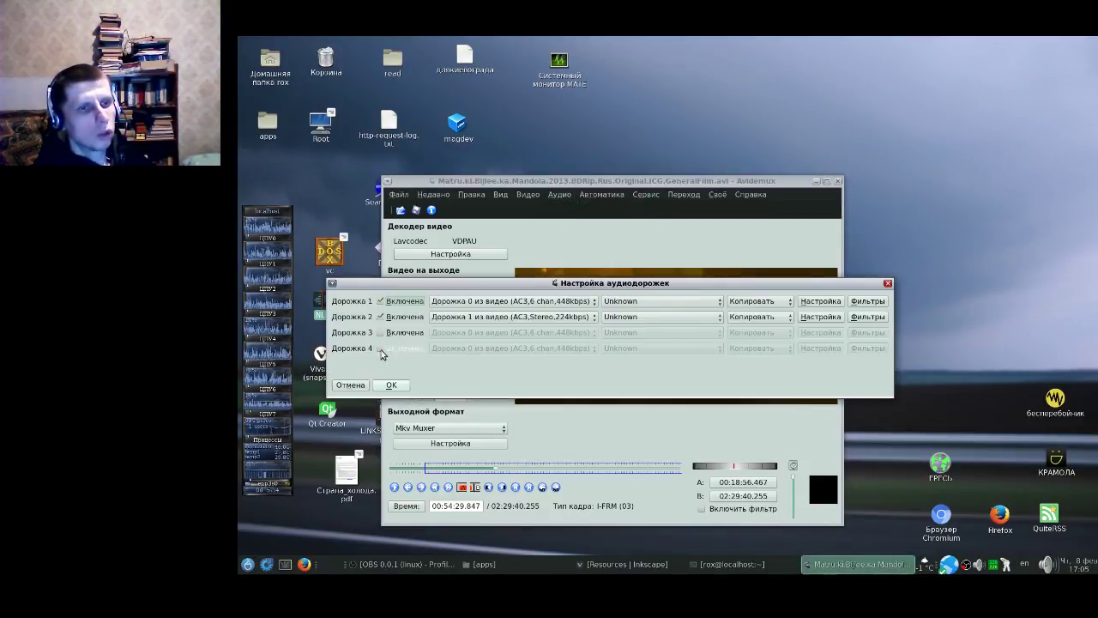
click(887, 283)
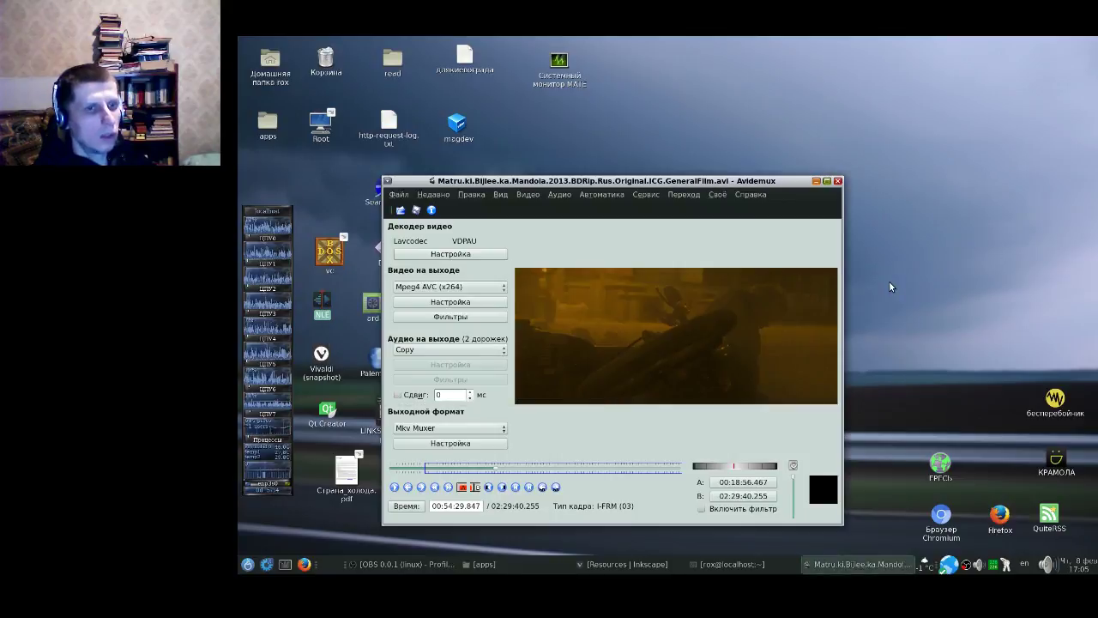
click(466, 196)
click(461, 183)
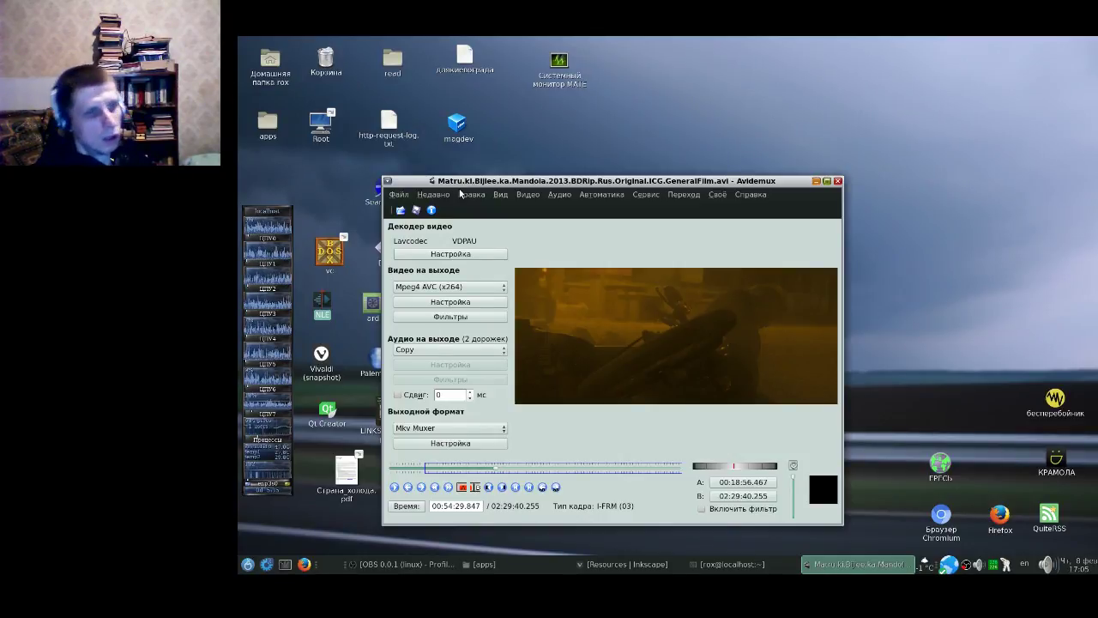
click(836, 182)
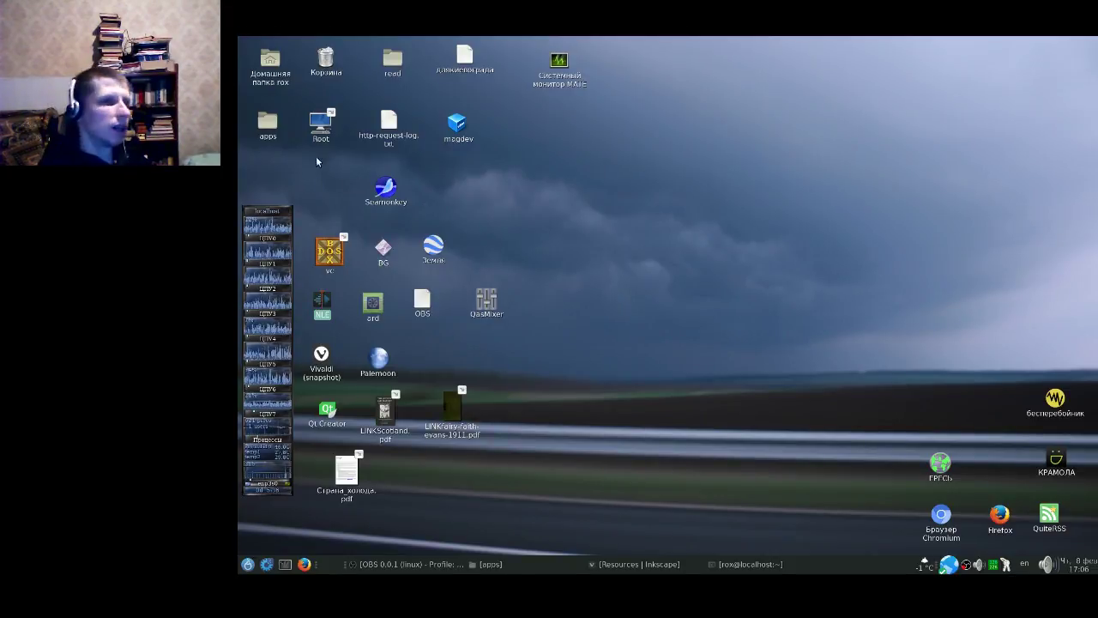
Switch to Ardour with session 41 and make the d track slightly taller in the editor.
click(369, 308)
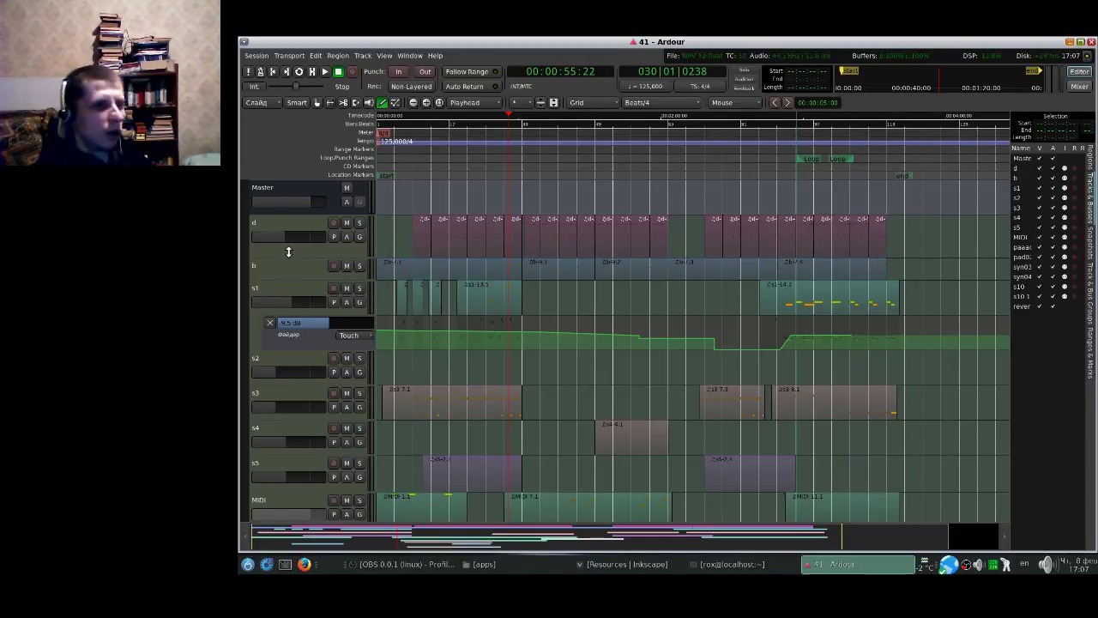
drag(289, 251, 303, 340)
drag(295, 288, 291, 255)
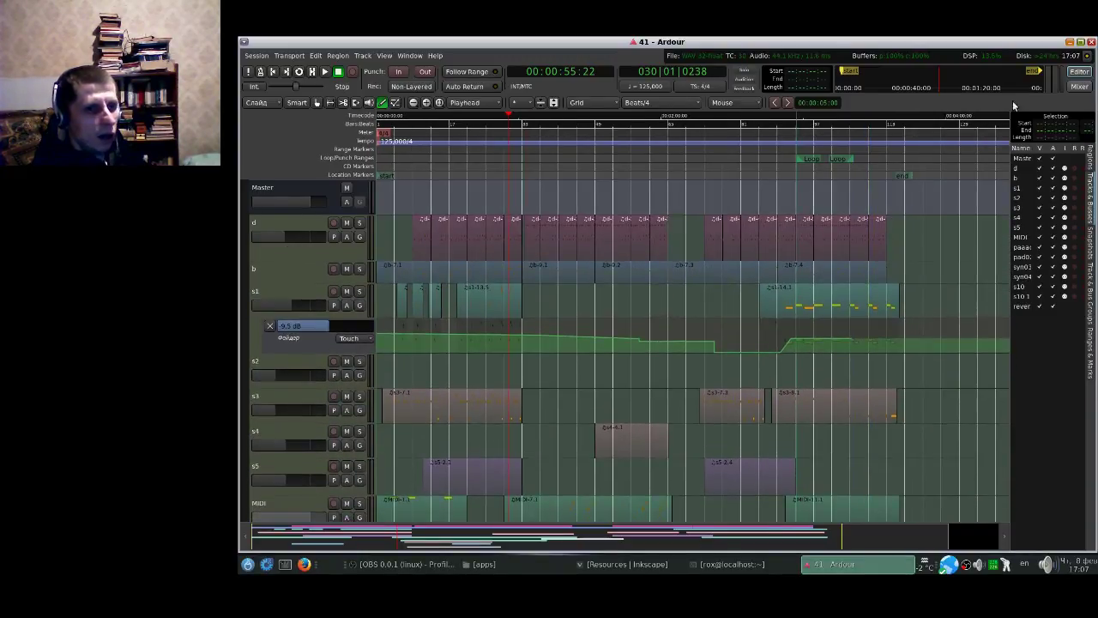
Open the session's mixer and inspect the amsynth plugin on s2 and the Dexed plugin on pad02.
click(1074, 87)
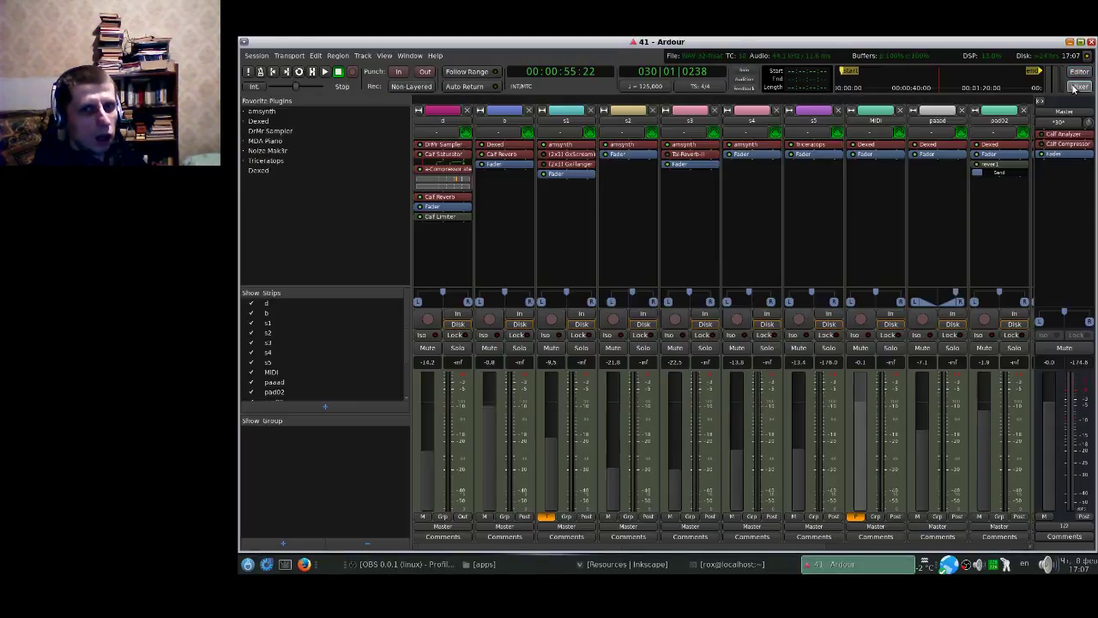
click(624, 144)
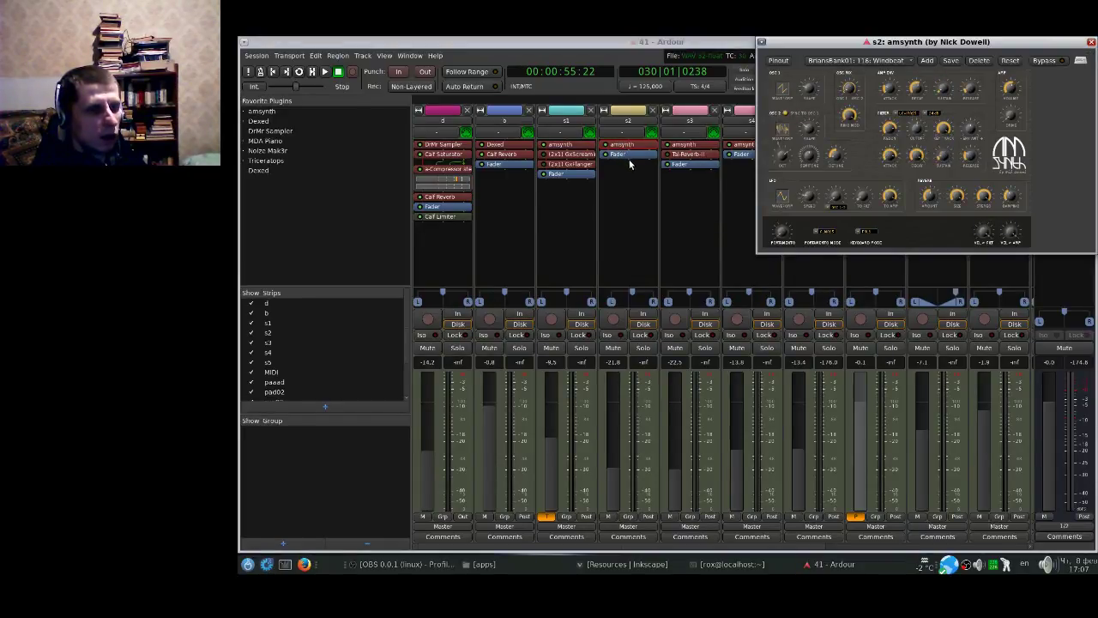
drag(877, 41, 604, 151)
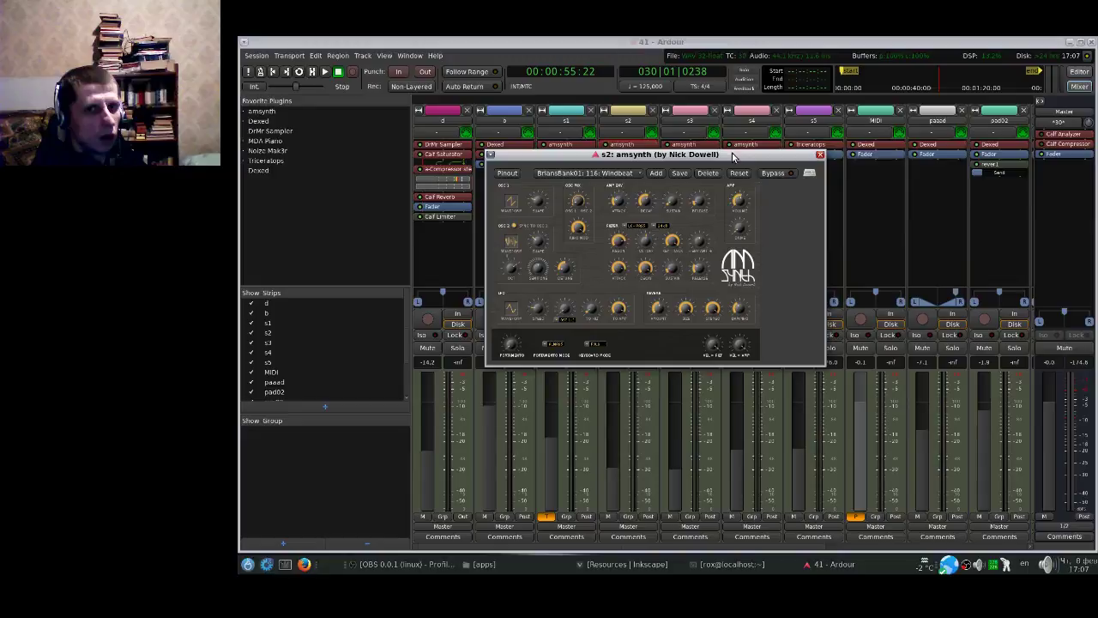
click(867, 150)
double_click(866, 150)
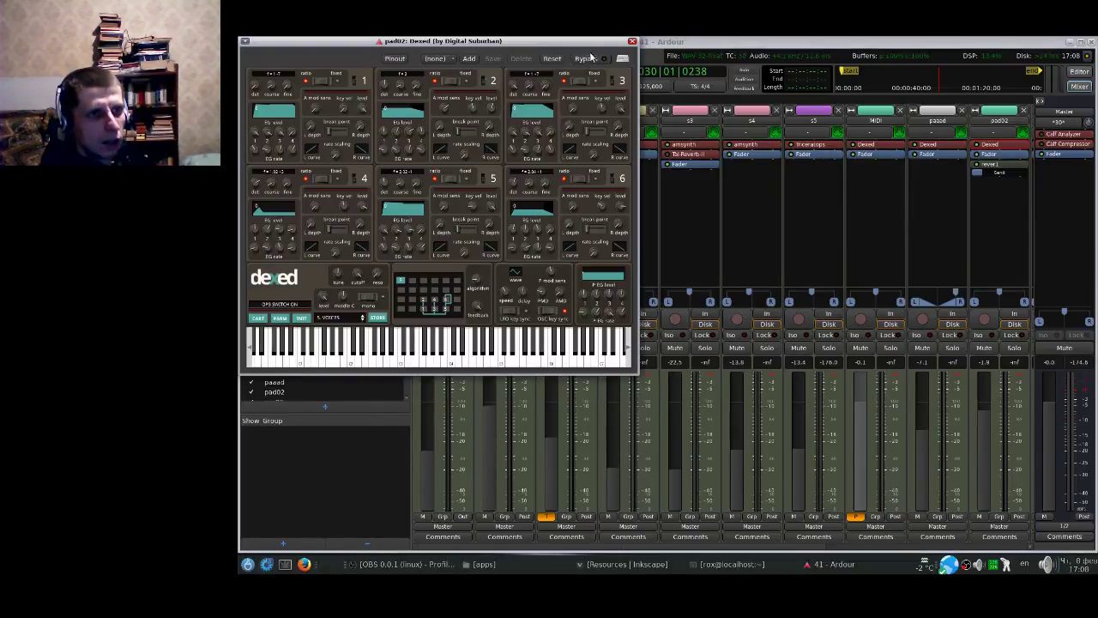
click(639, 43)
Inspect the DrMr Sampler and Calf Saturator plugins on the d track, and close Ardour.
double_click(434, 147)
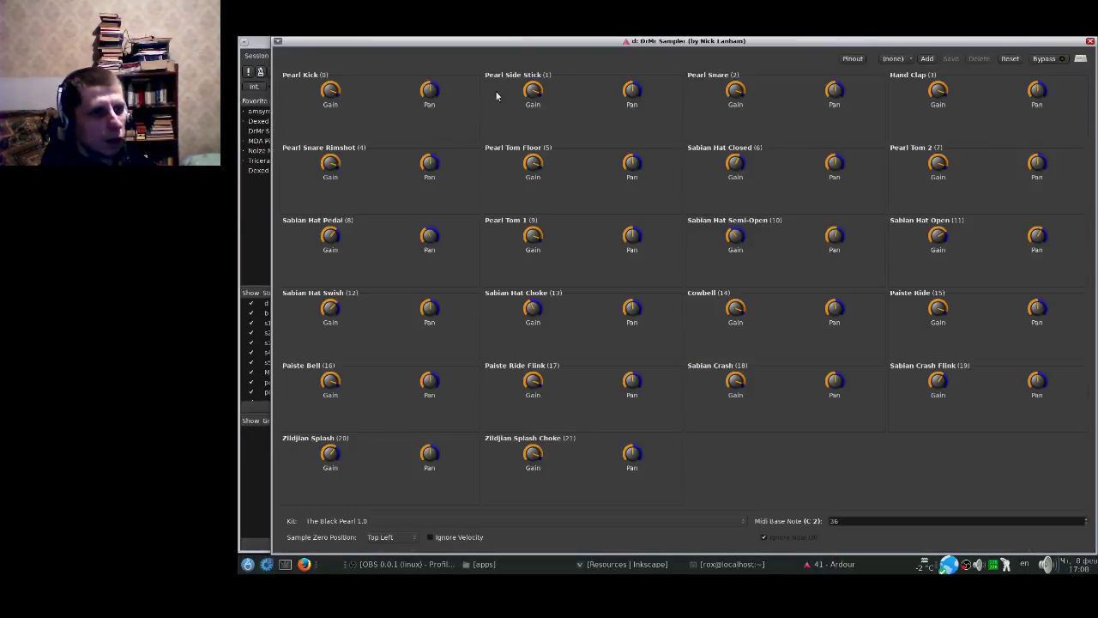
click(1090, 42)
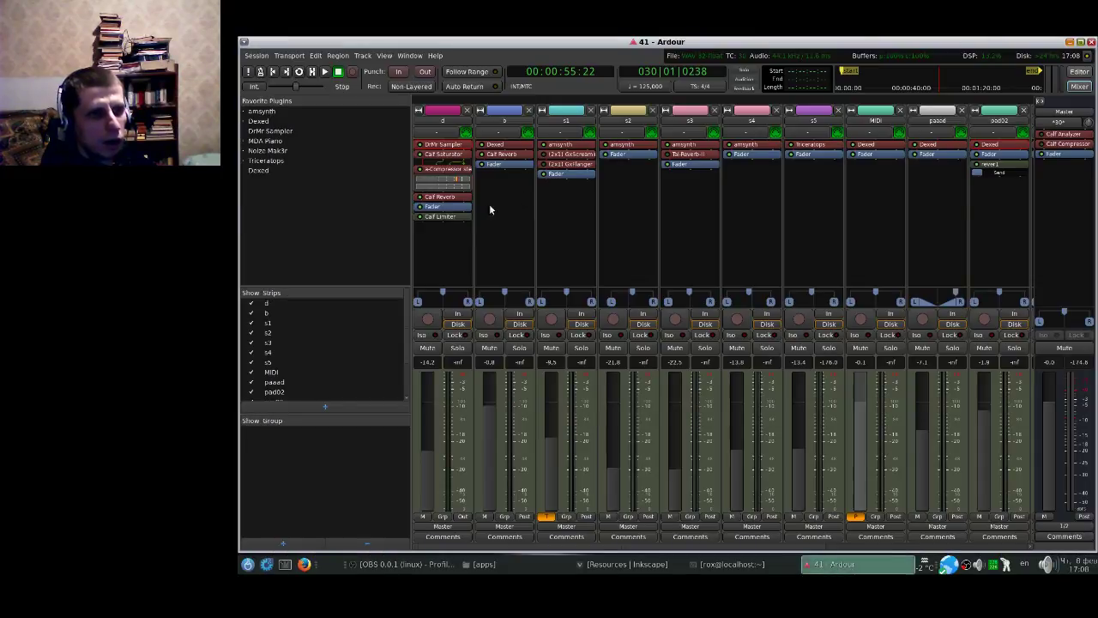
double_click(442, 155)
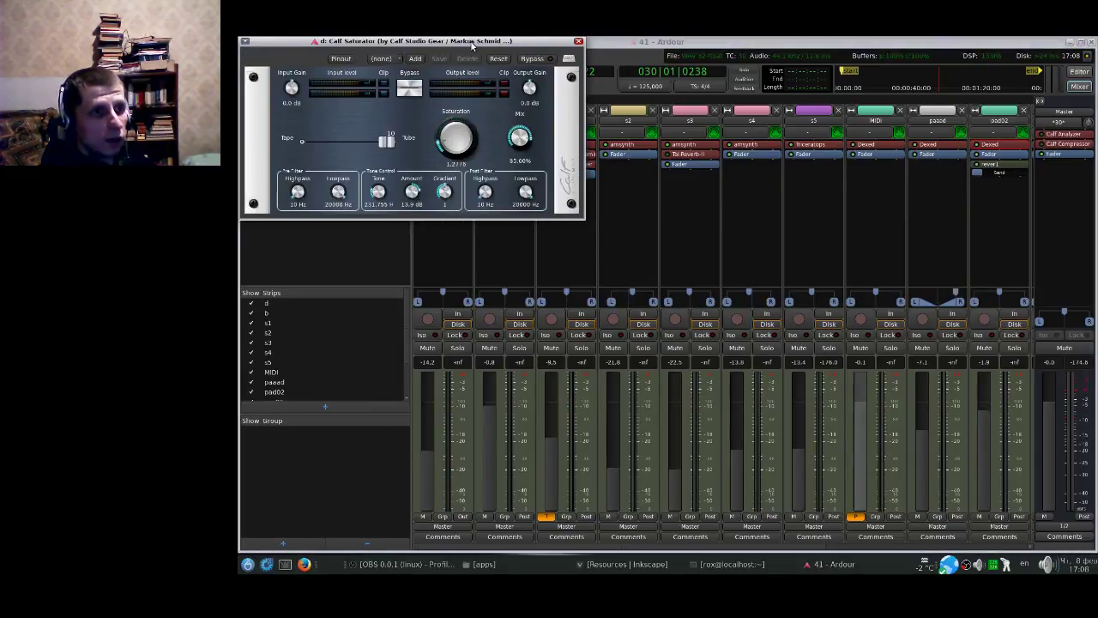
drag(477, 43, 762, 244)
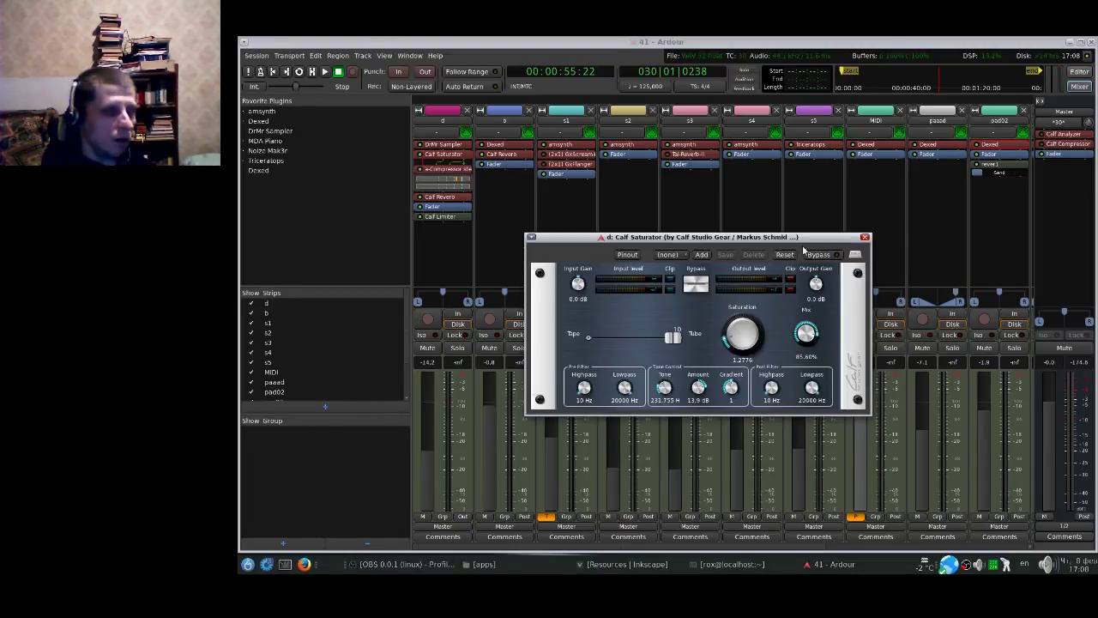
click(865, 238)
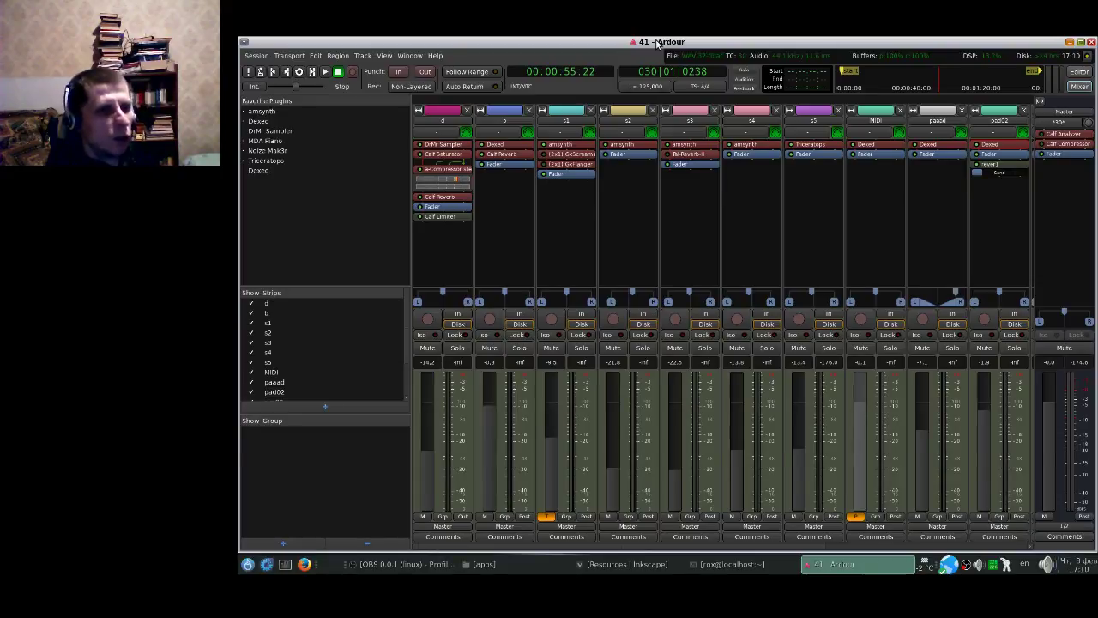
click(1090, 41)
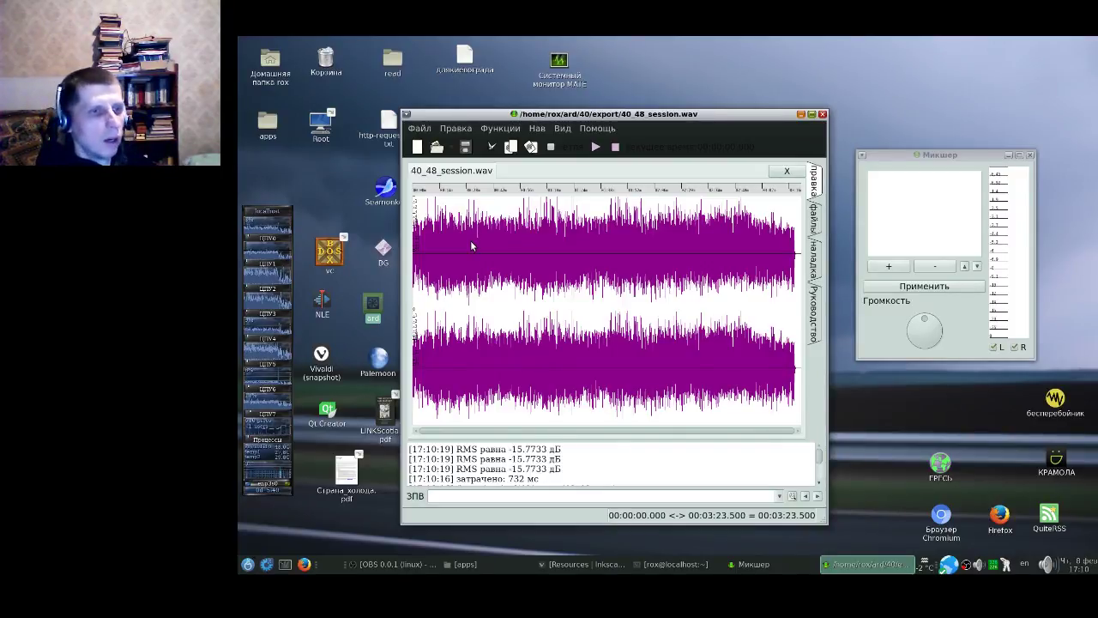
Switch to the sound editor showing 40_48_session.wav and select the range from 00:00:34.931 to about 00:01:19.7.
drag(458, 239, 590, 239)
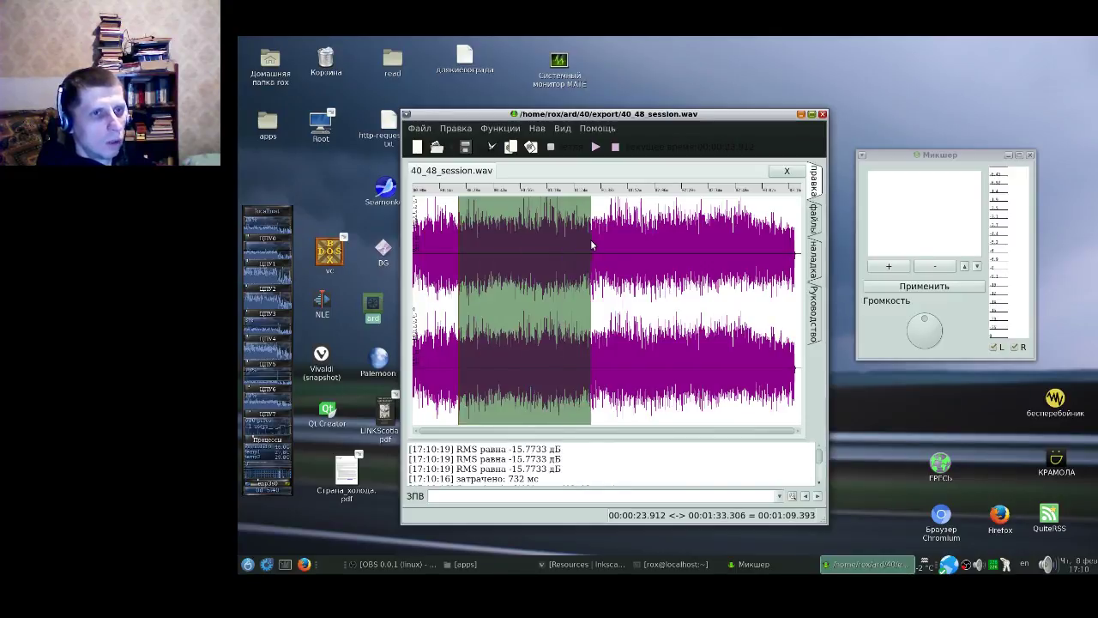
click(621, 244)
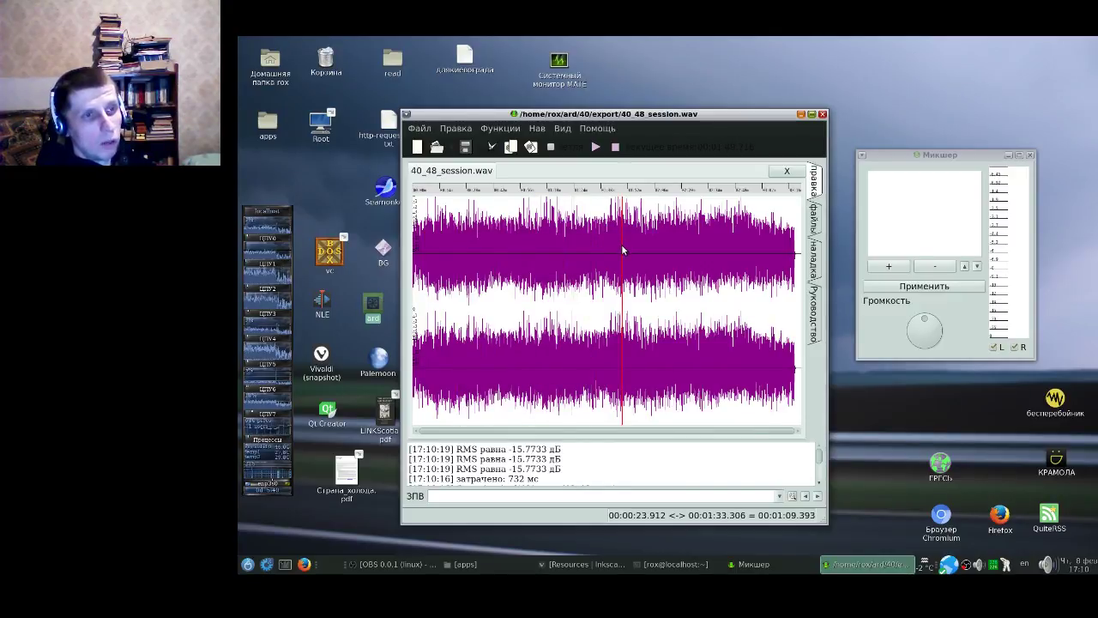
drag(479, 257, 564, 257)
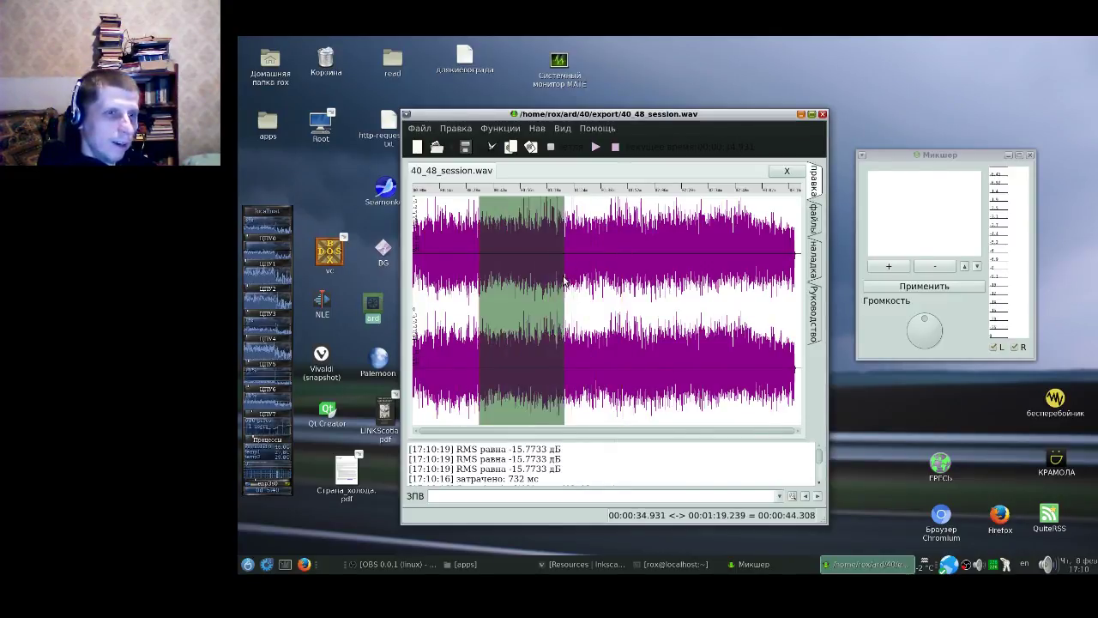
Add the Металюга overdrive/distortion effect to the Микшер effects rack and close its settings window.
drag(927, 154, 918, 154)
click(879, 267)
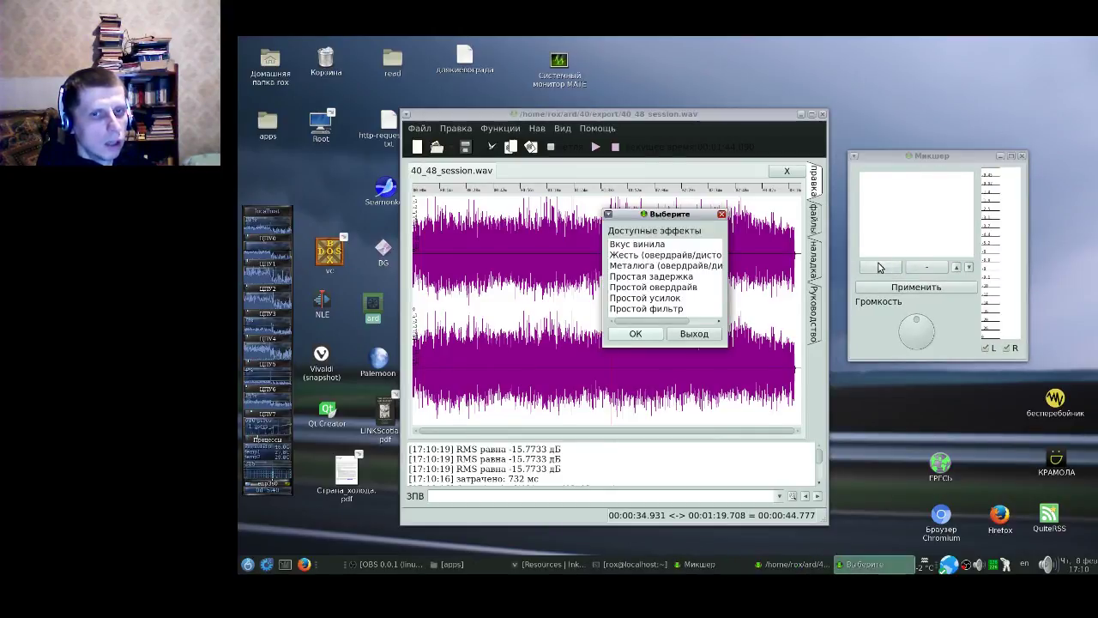
click(627, 266)
double_click(627, 266)
drag(302, 40, 614, 153)
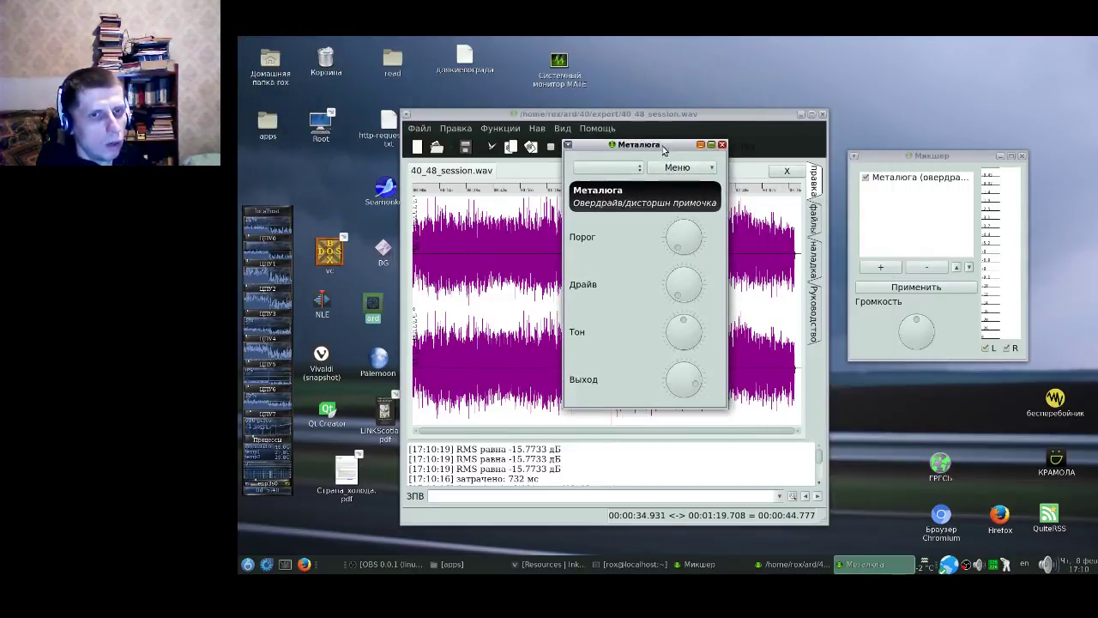
click(716, 152)
Add the Жесть overdrive effect to the rack, close its settings, and view the list of available effects again.
click(880, 267)
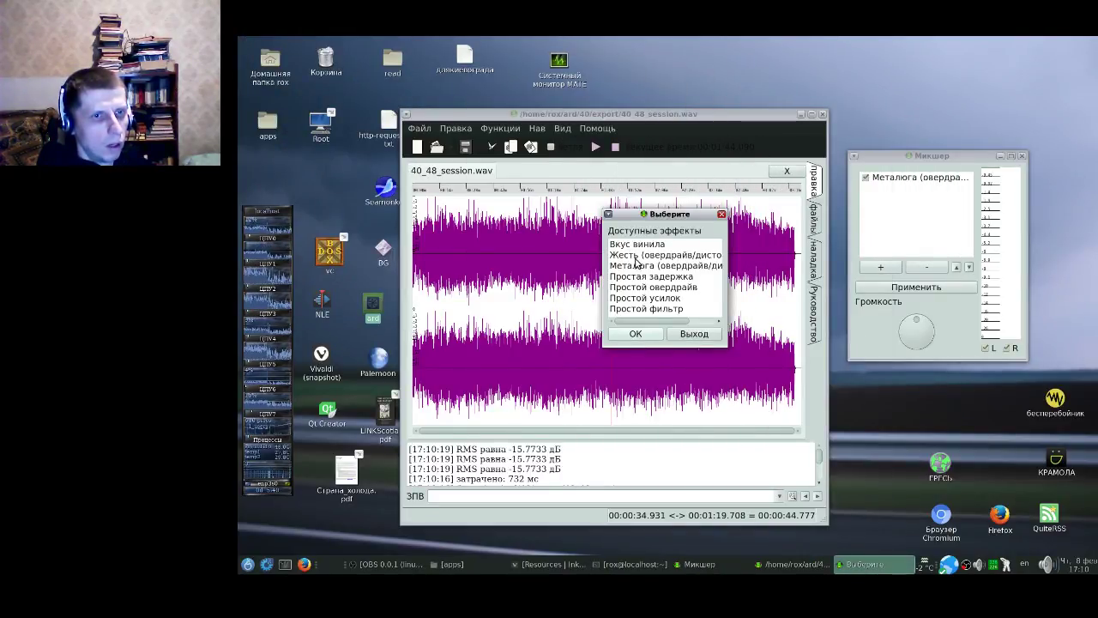
double_click(633, 255)
drag(298, 45, 345, 170)
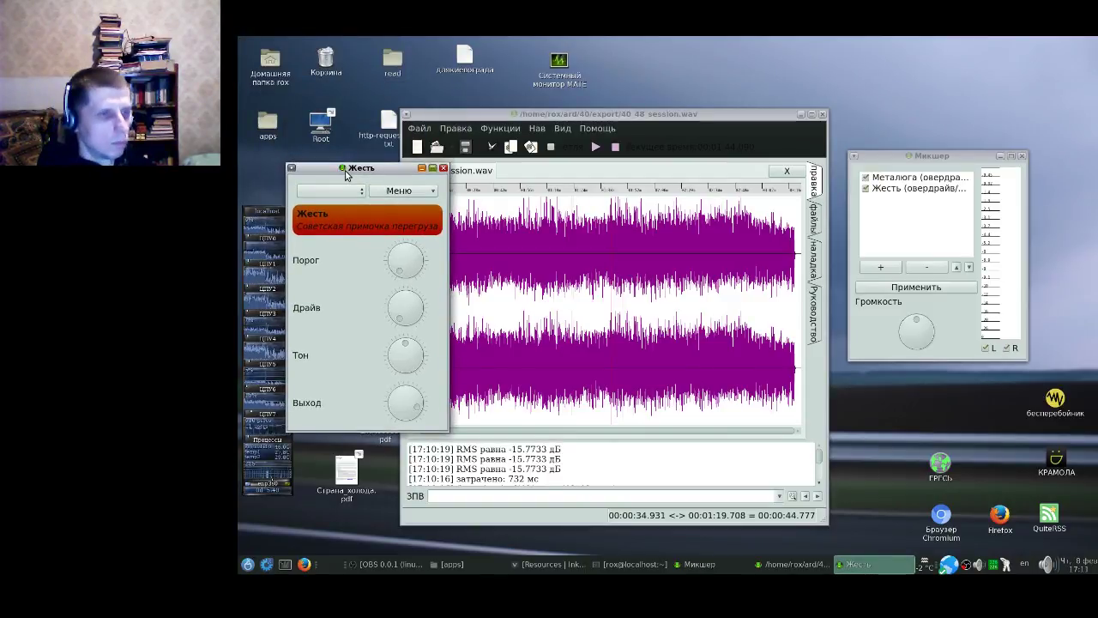
click(443, 167)
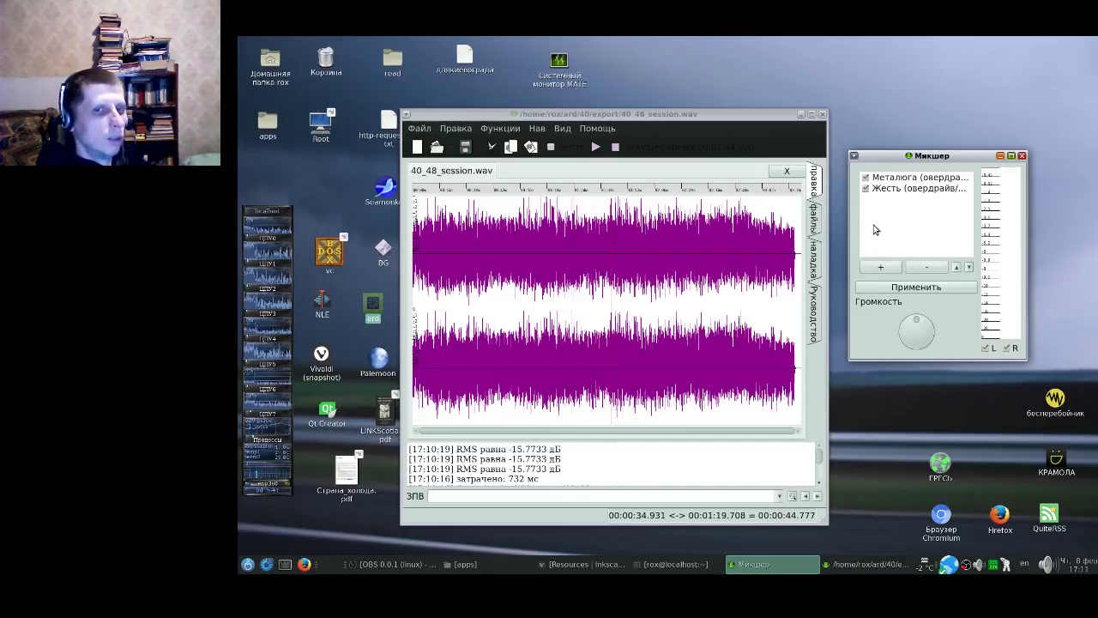
click(876, 268)
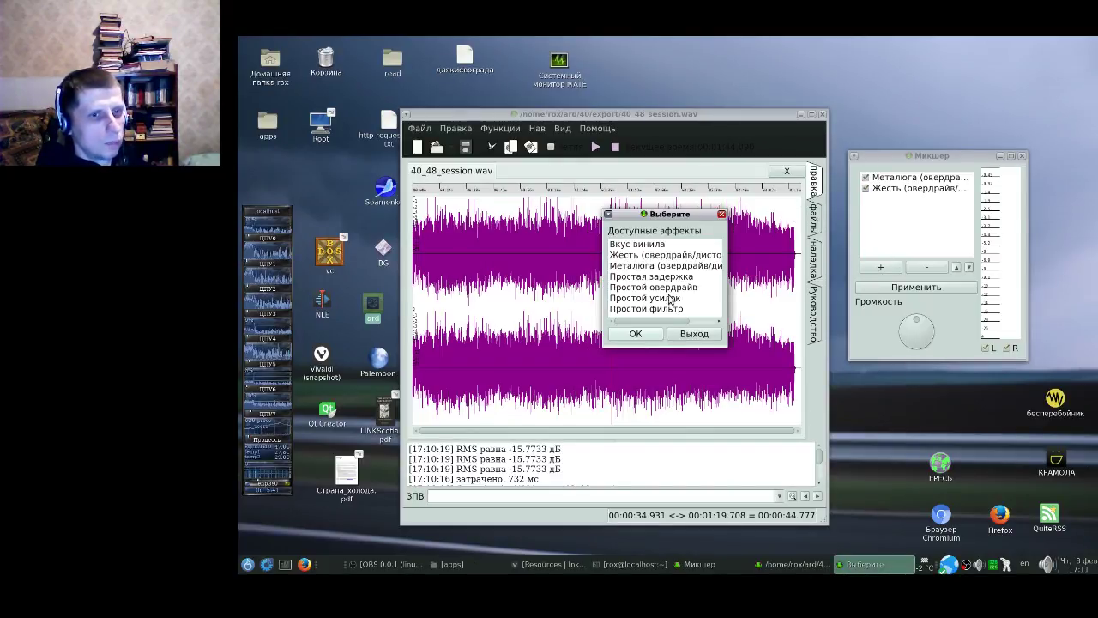
click(635, 333)
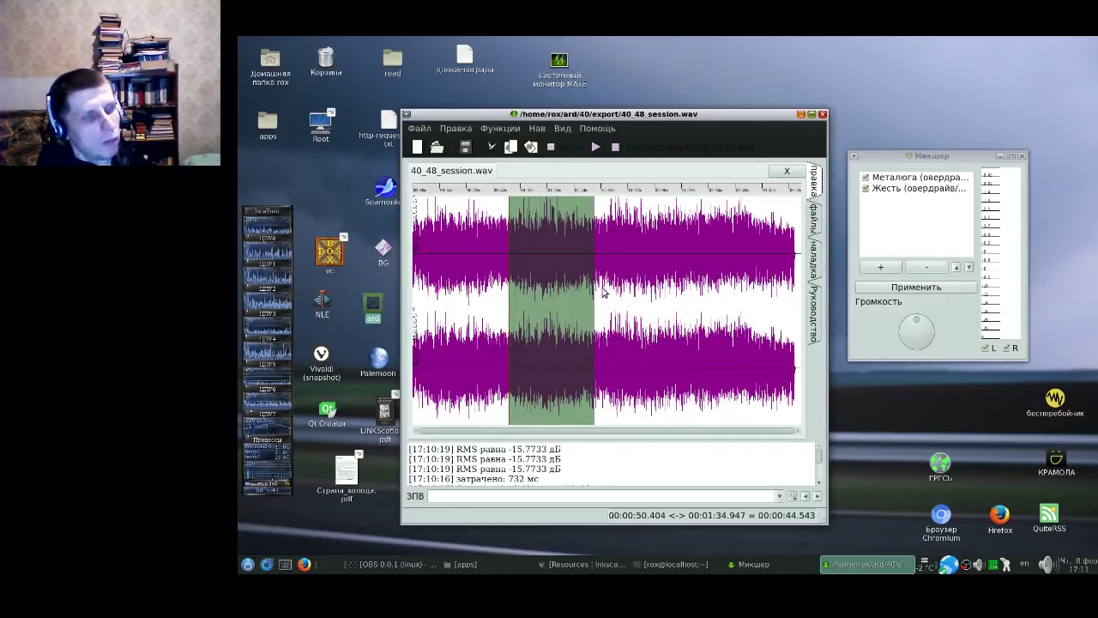
Clear the range selection in the waveform and close 40_48_session.wav.
click(478, 237)
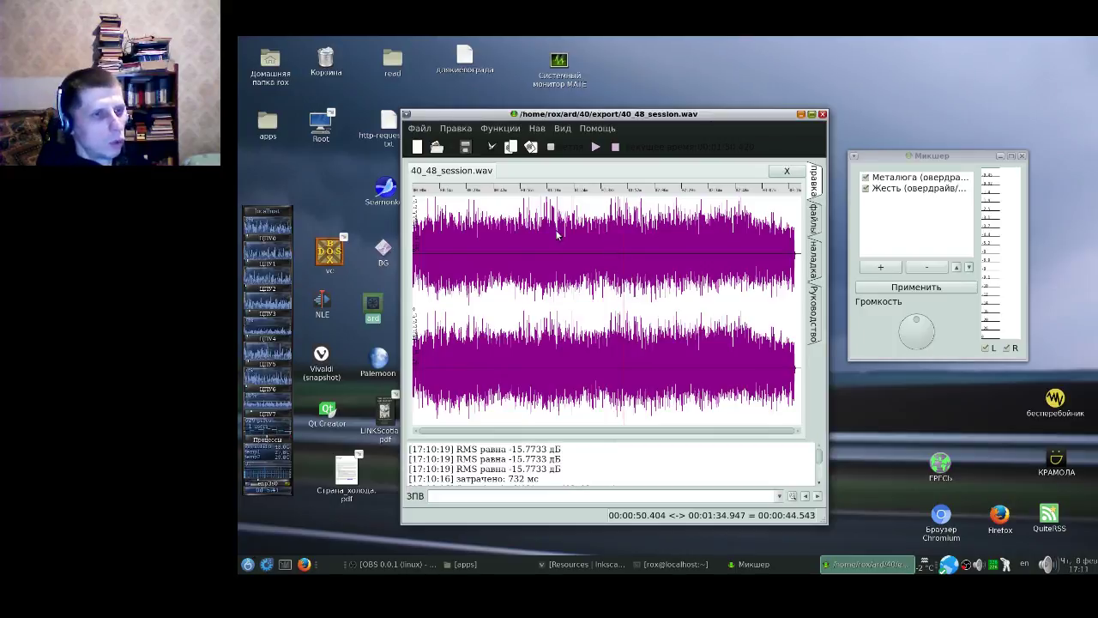
click(506, 230)
click(611, 234)
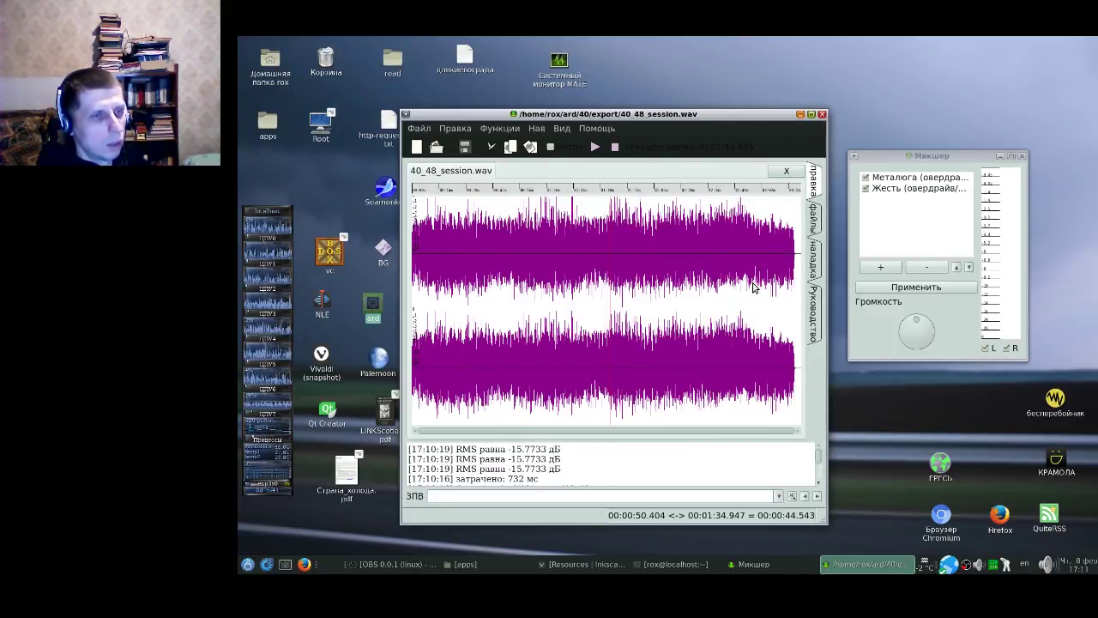
click(781, 177)
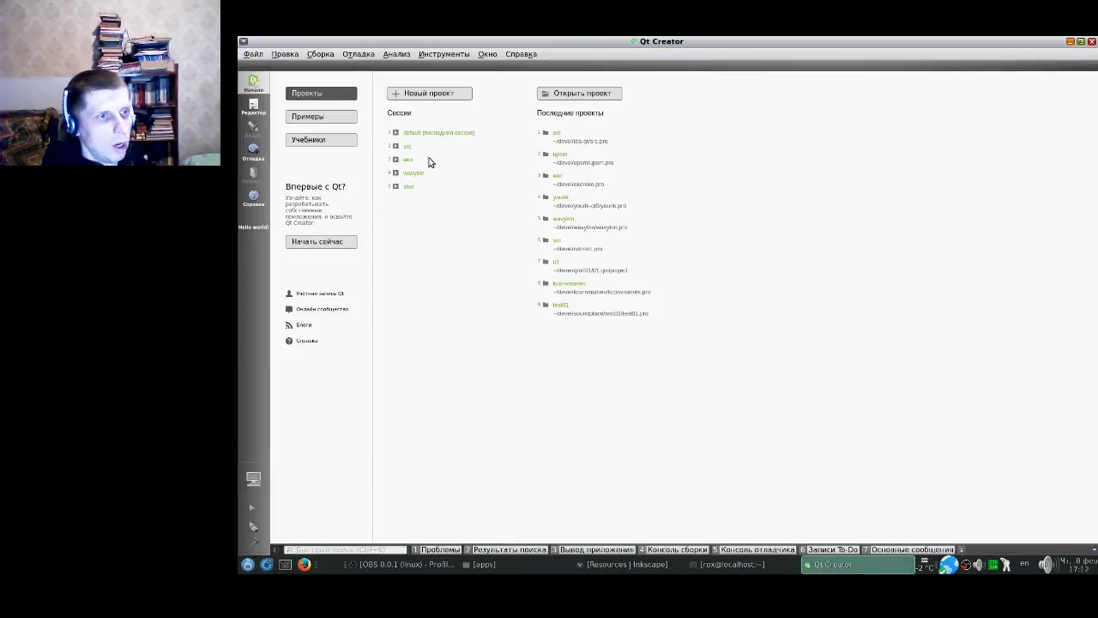
Switch to Qt Creator, load the default session, and examine the syntax highlighter code in document.cpp.
click(436, 133)
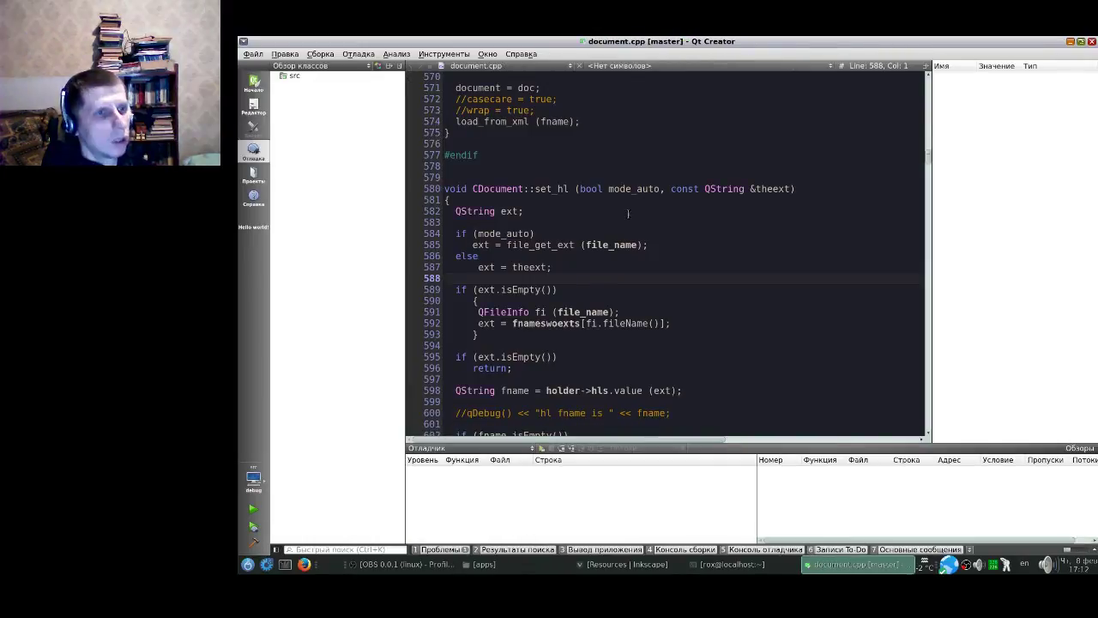
scroll(635, 249, down, 12)
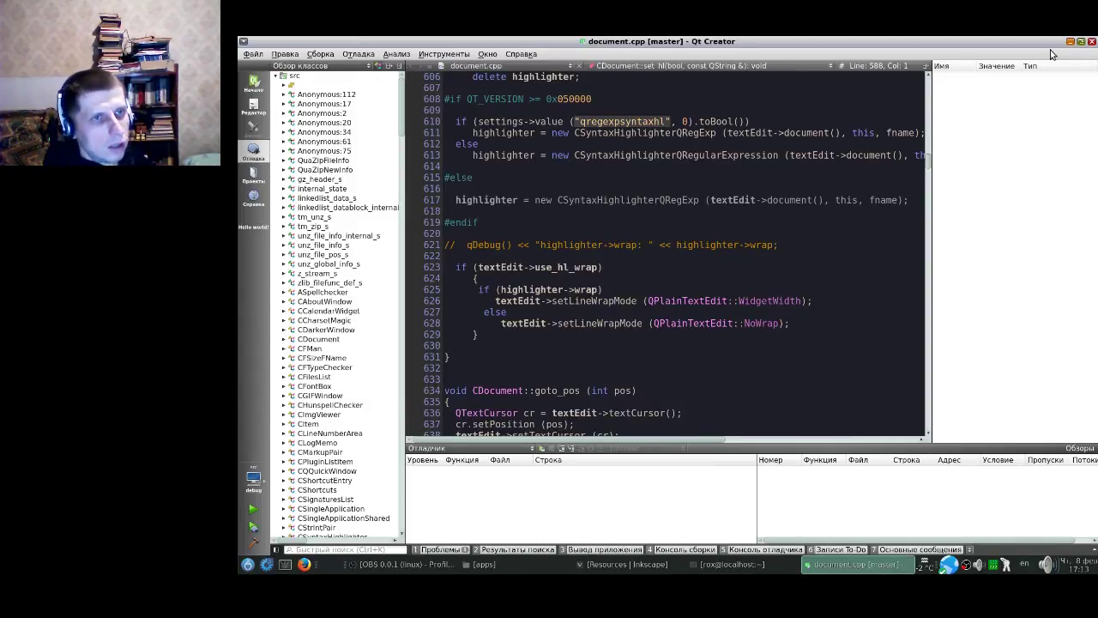
Place the cursor at the end of line 595 in document.cpp and close Qt Creator.
scroll(663, 222, up, 8)
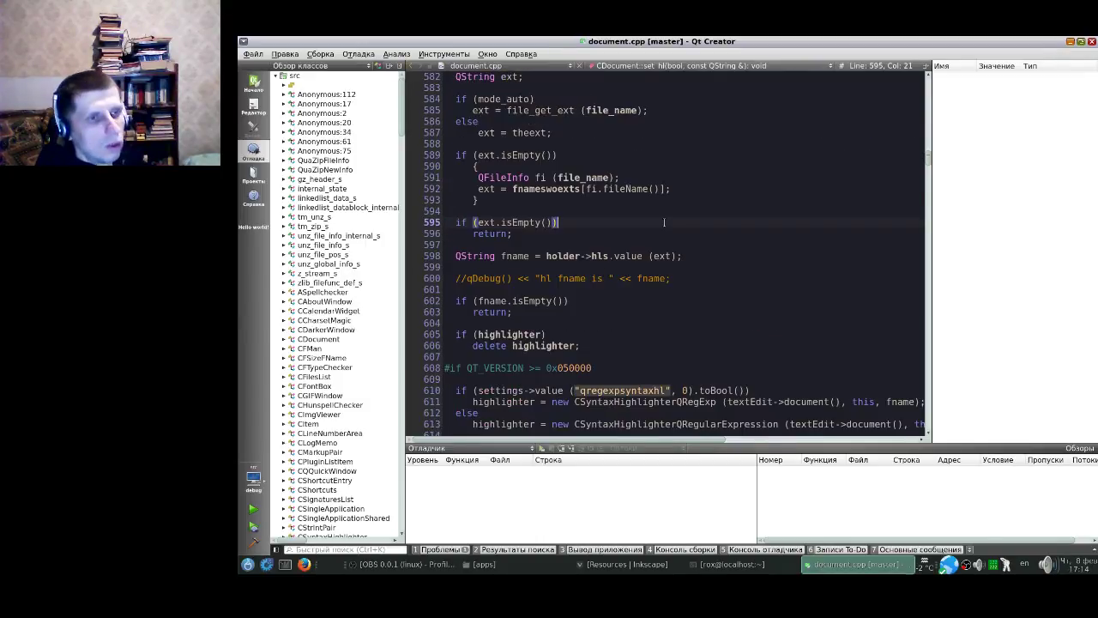
click(663, 222)
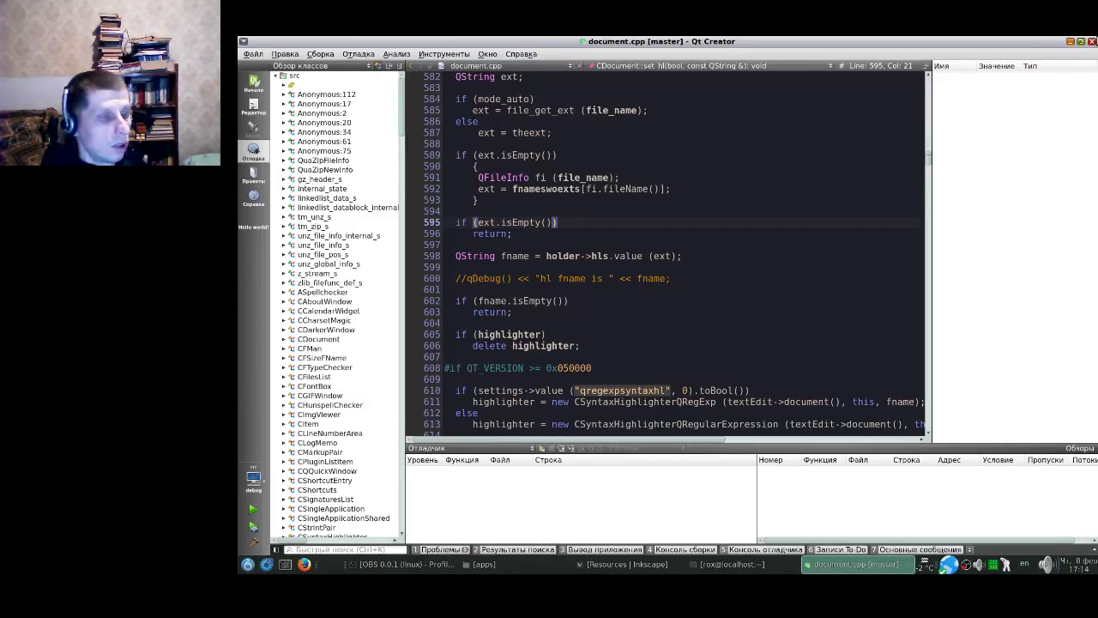
click(1091, 42)
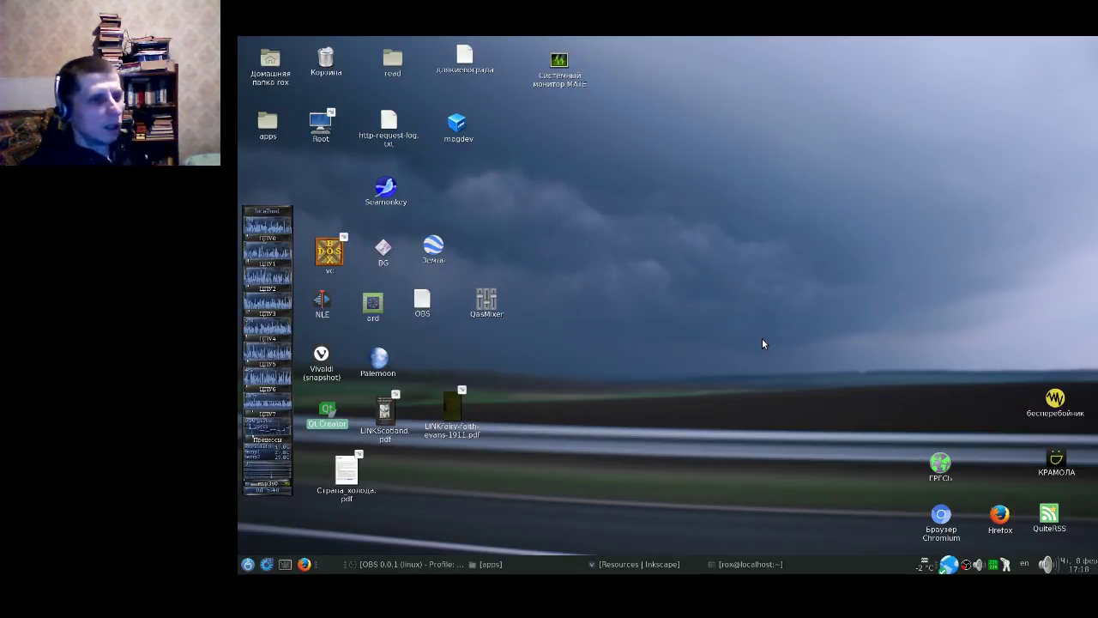
Launch Volkov Commander in DOSBox from the vc desktop shortcut and reposition its window.
double_click(327, 266)
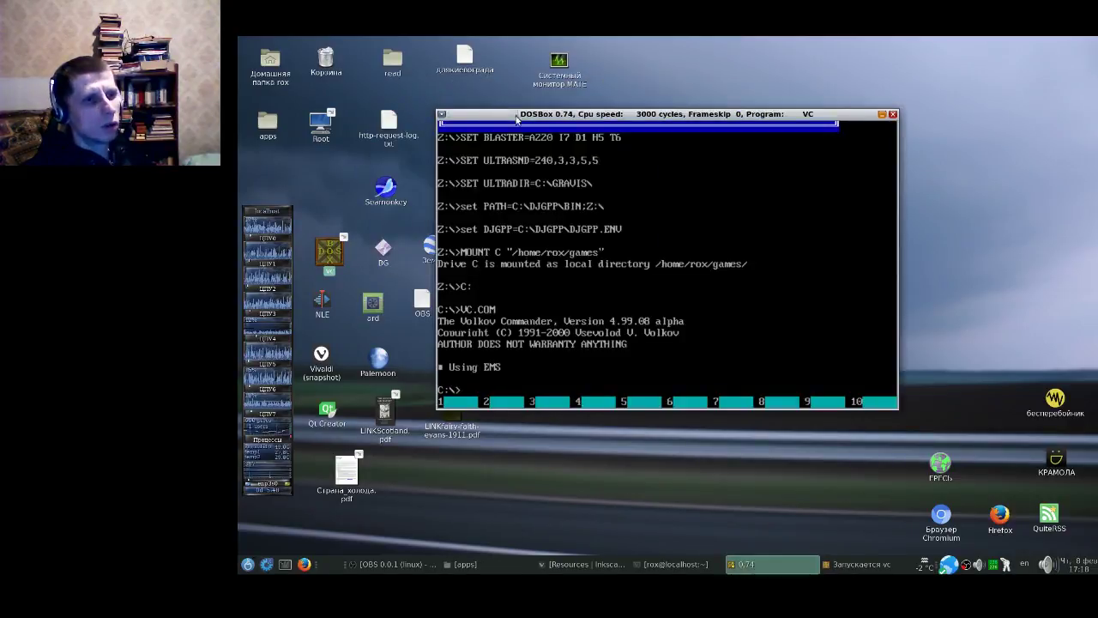
drag(515, 120, 446, 152)
Open the ARKANOID directory in Volkov Commander to view its files and close DOSBox.
key(Down)
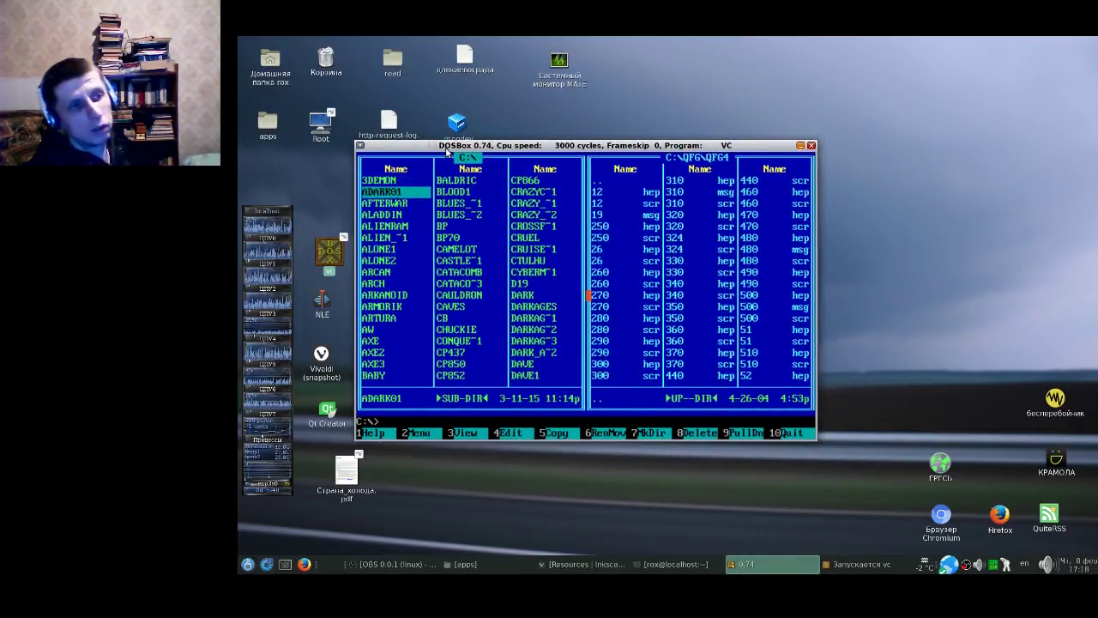
key(Down)
key(Down)
key(Down)
key(Down)
key(Down)
key(Down)
key(Down)
key(Down)
key(Down)
key(Return)
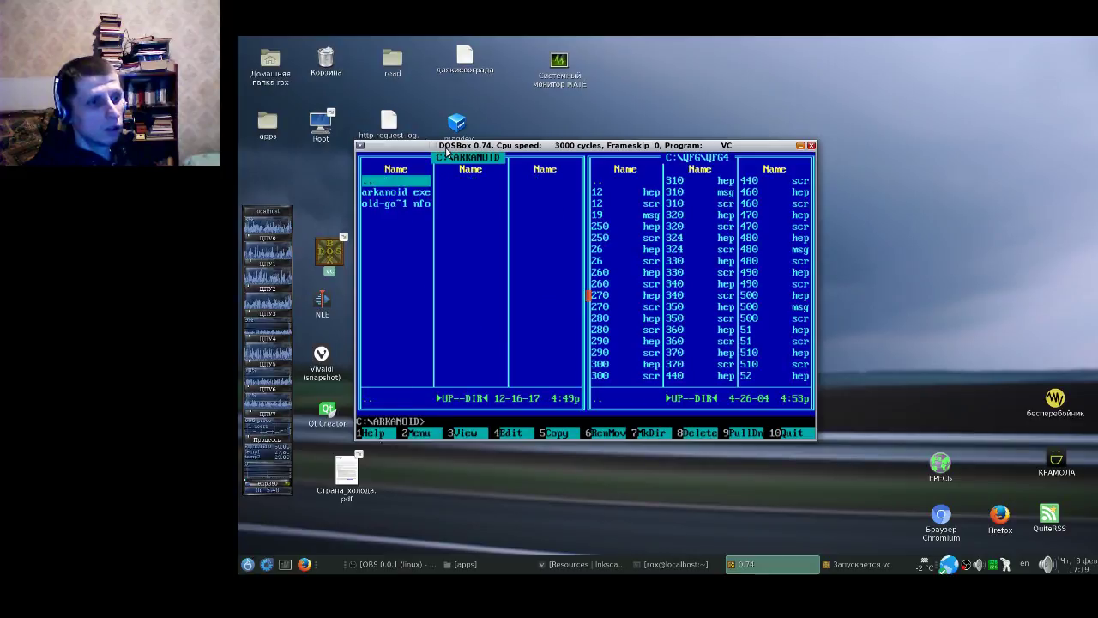
click(811, 146)
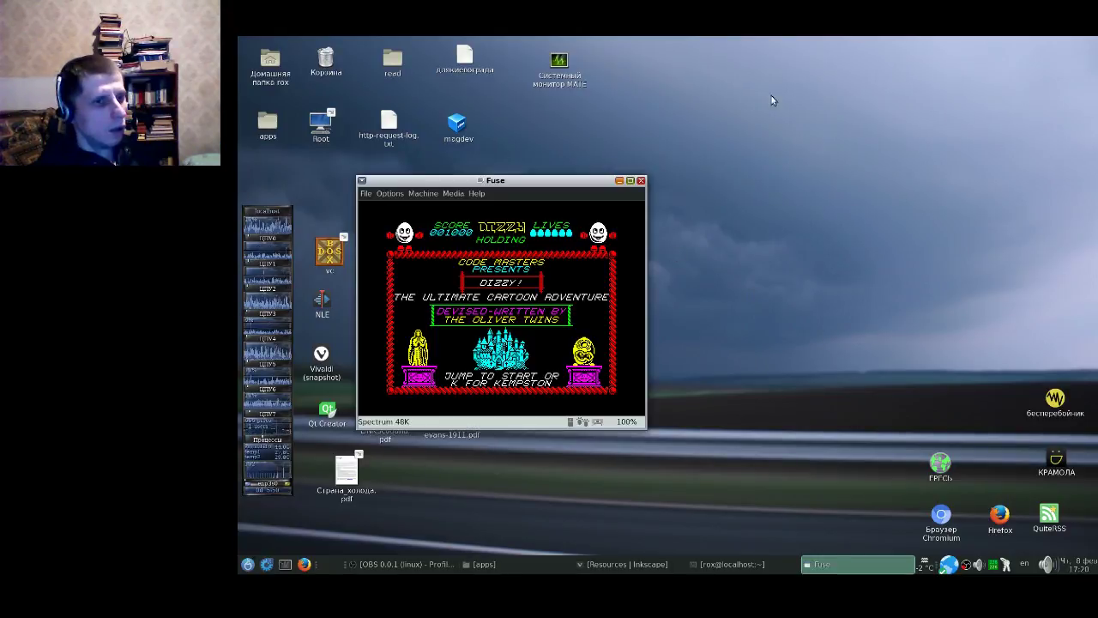
Reposition the Fuse emulator window showing Dizzy and close the emulator.
drag(490, 187, 559, 219)
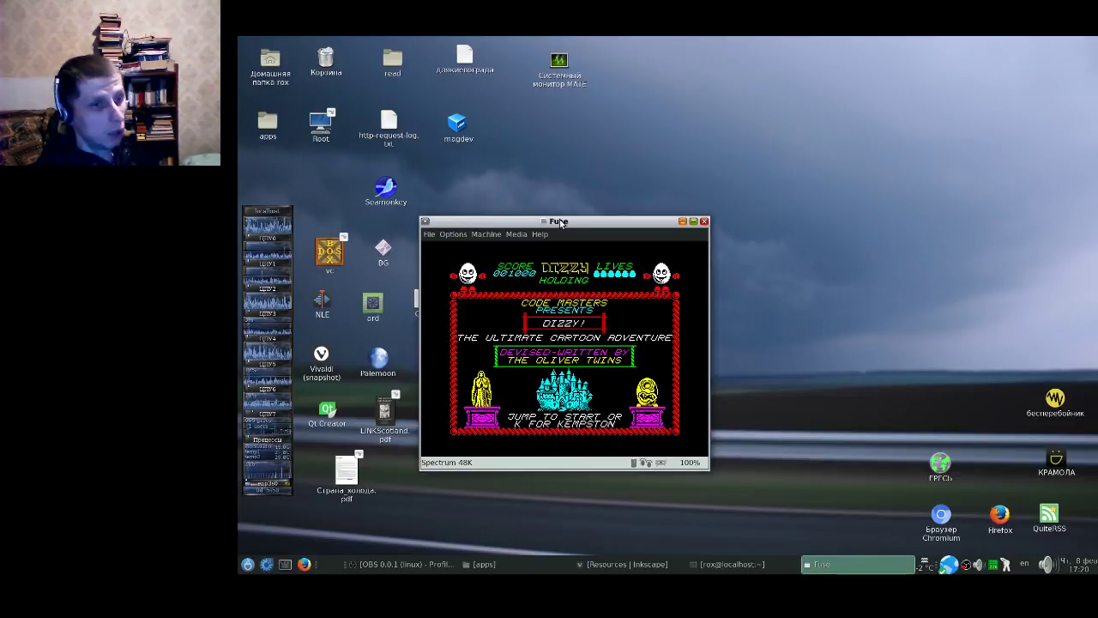
click(704, 221)
click(580, 370)
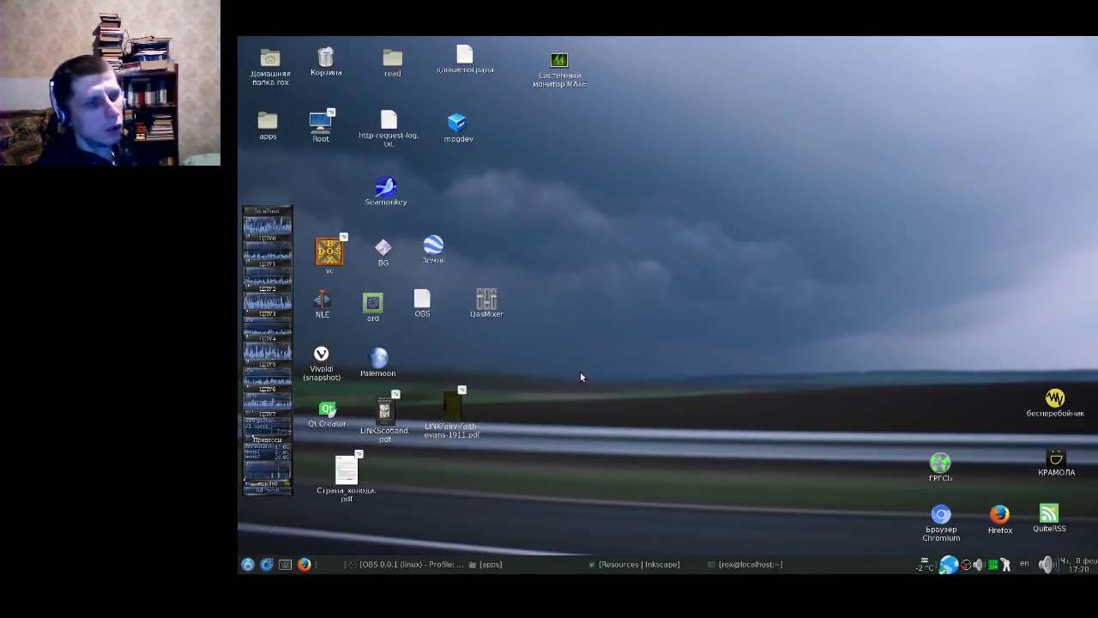
Launch Baldur's Gate II from the BG desktop shortcut and load a saved single-player game.
right_click(387, 257)
click(526, 190)
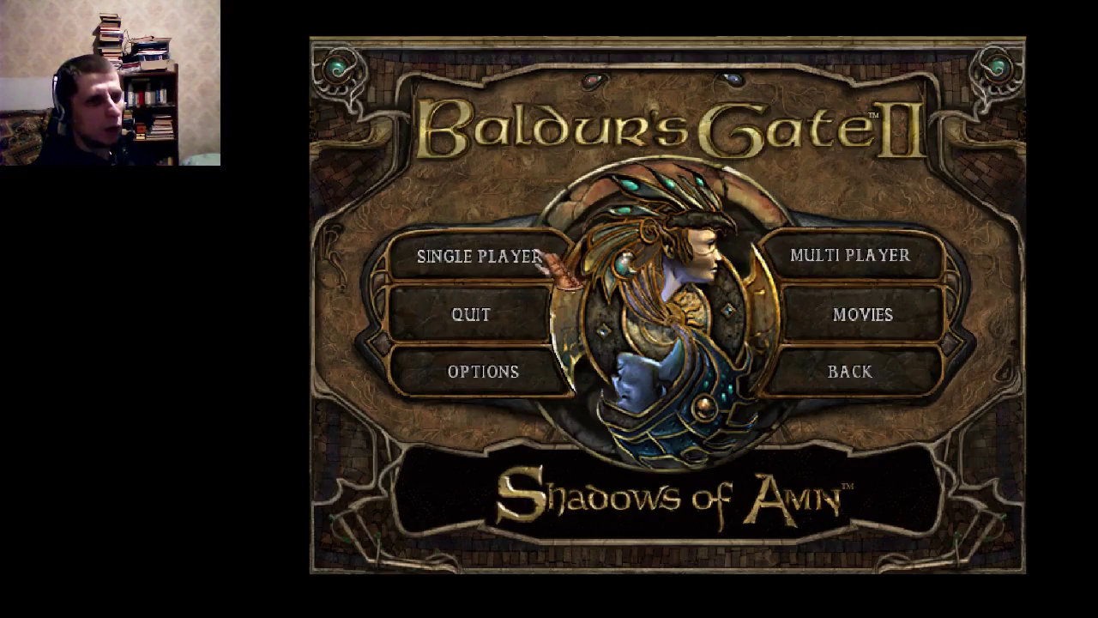
click(473, 254)
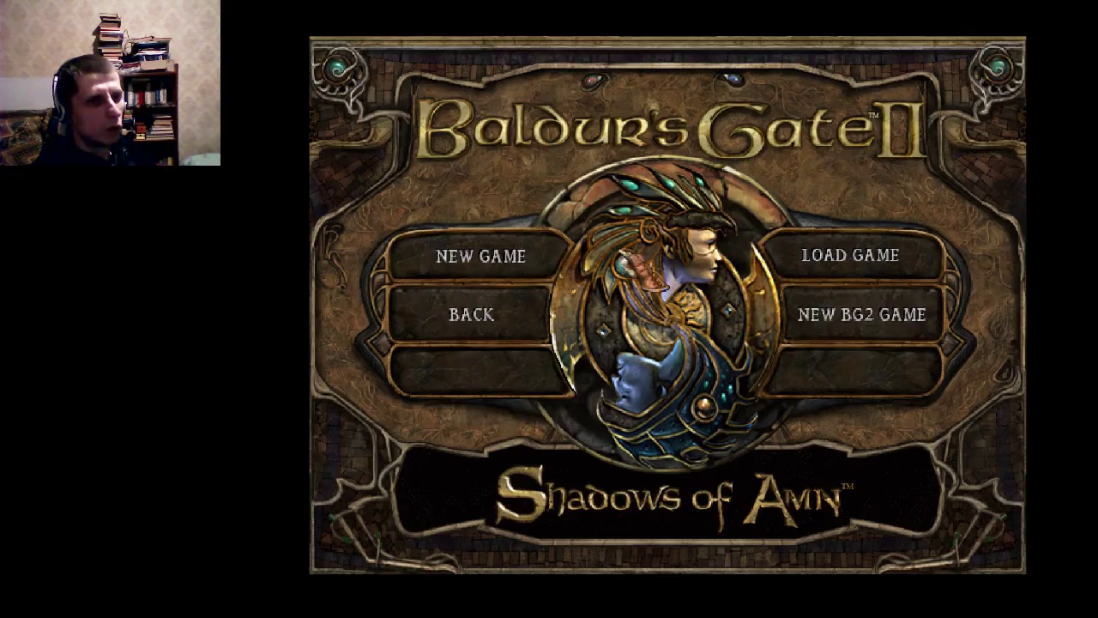
click(802, 255)
click(853, 277)
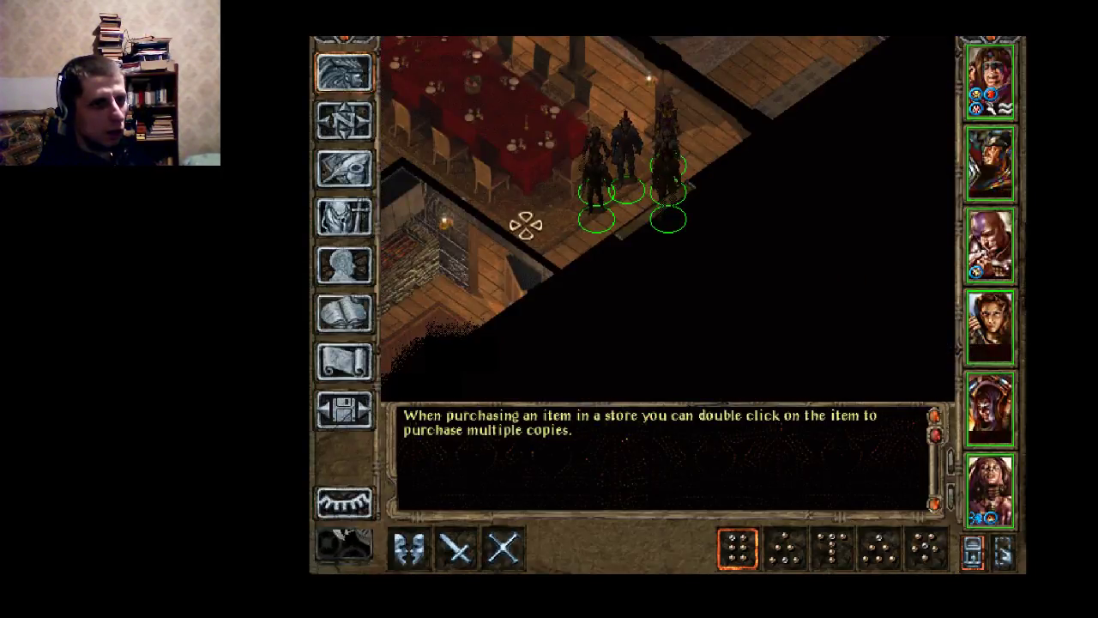
Move the whole party past the dining table and on to the room with the blue rug.
click(503, 196)
click(578, 194)
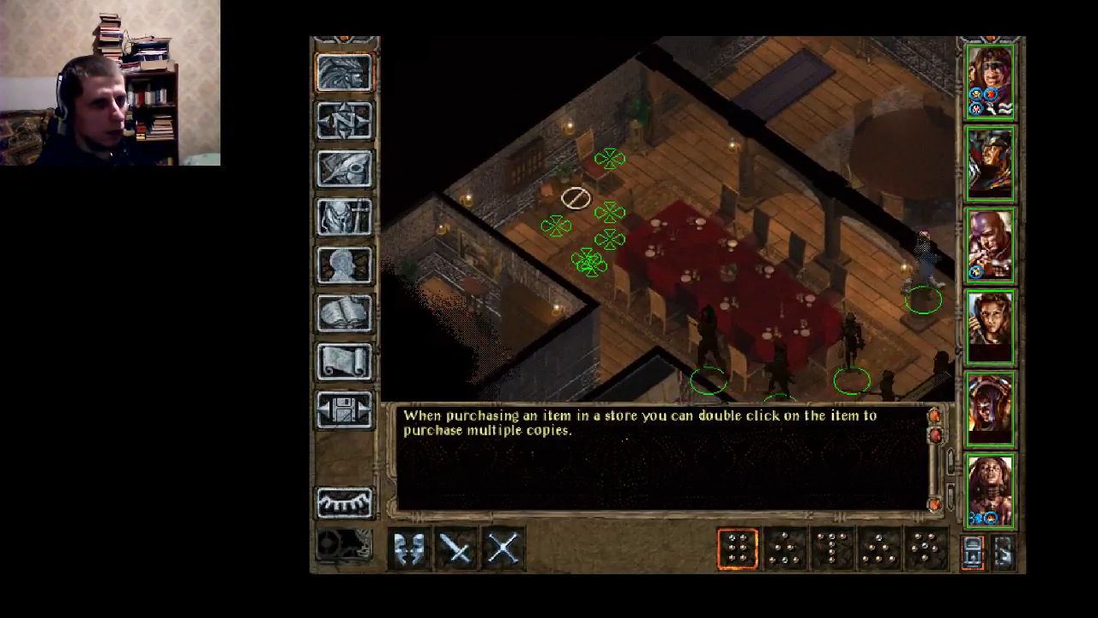
click(833, 61)
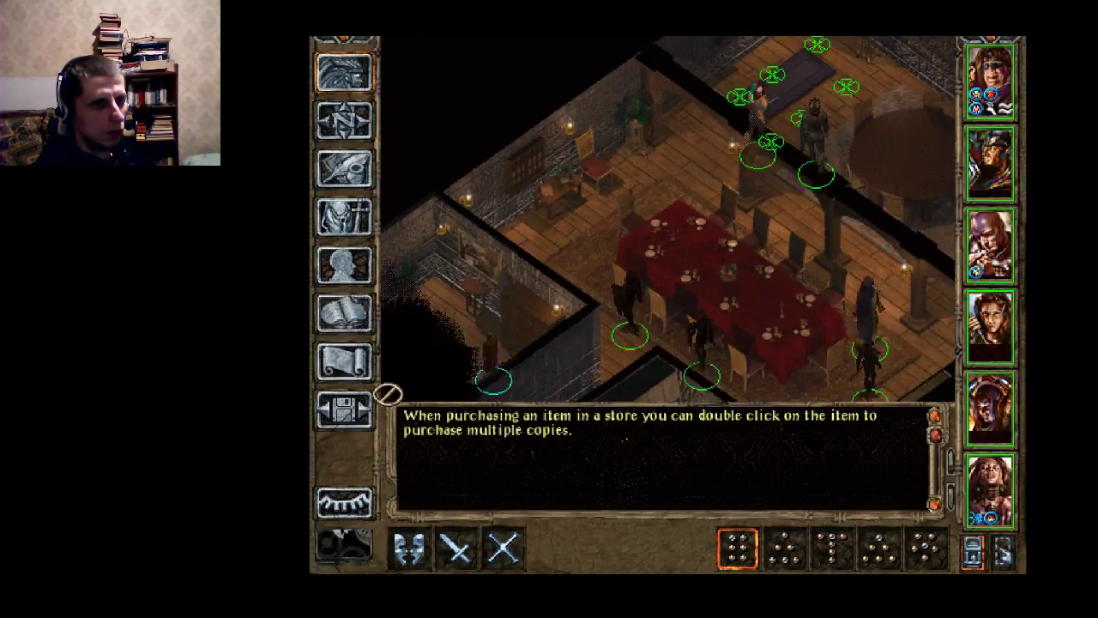
Quit the Baldur's Gate II game without saving.
click(359, 411)
click(491, 319)
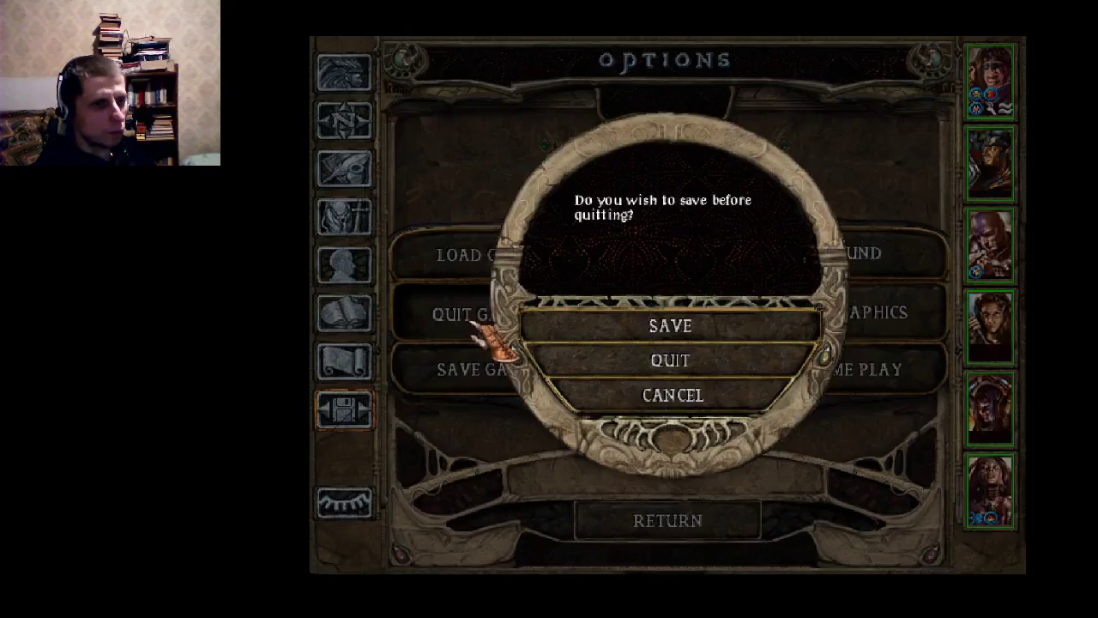
click(669, 357)
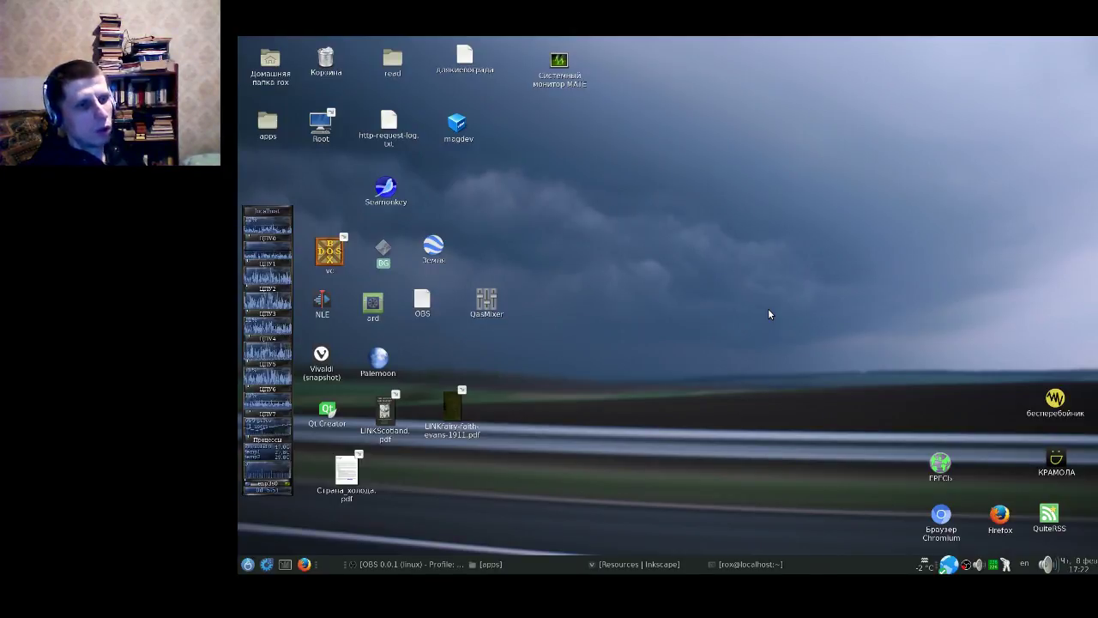
Browse the installed strategy and arcade games, launch SuperTuxKart, and reposition its window.
key(super)
mouse_move(261, 446)
mouse_move(459, 477)
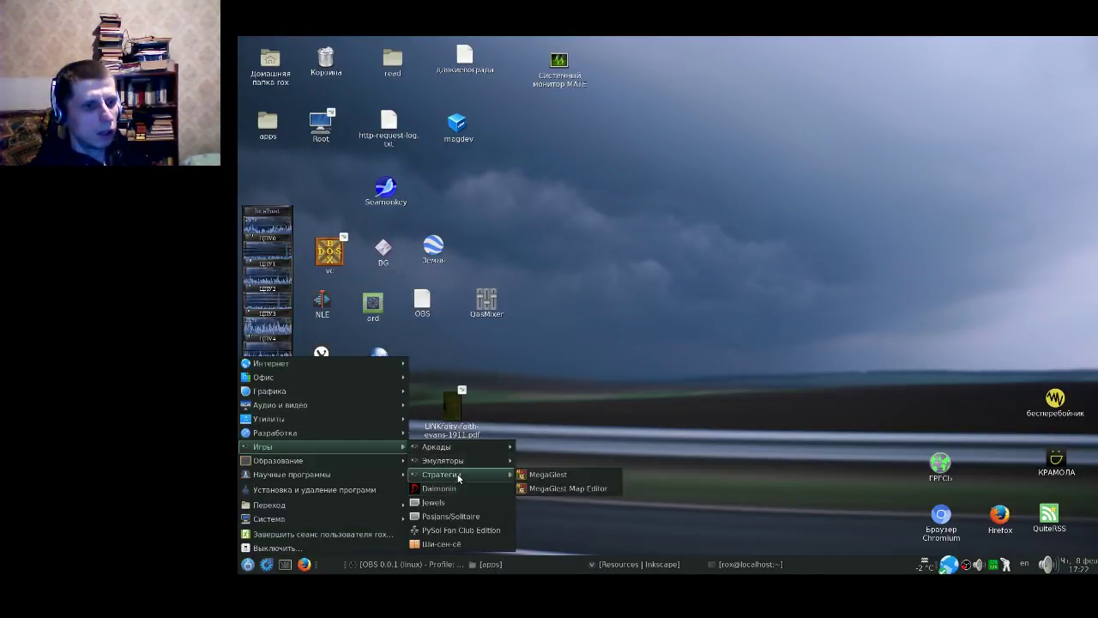
mouse_move(439, 447)
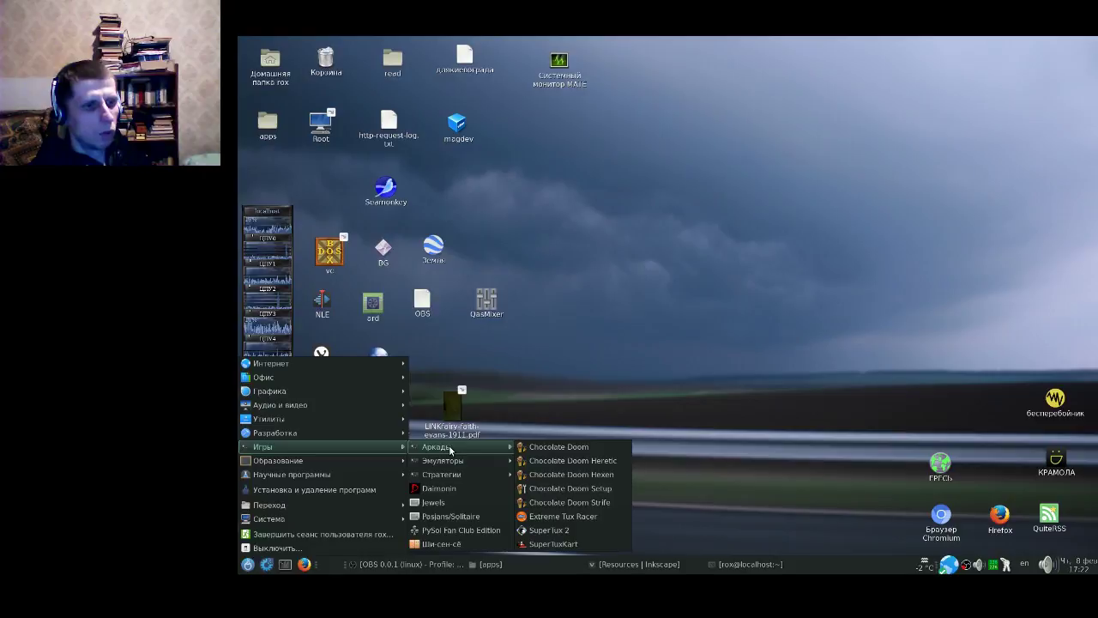
click(557, 544)
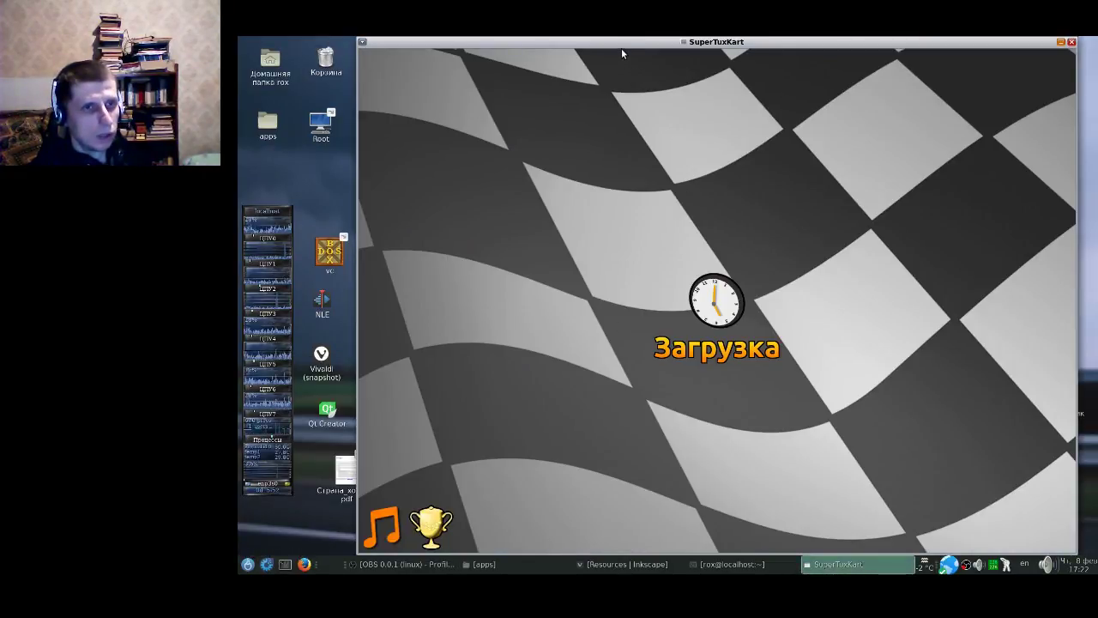
drag(621, 51, 573, 45)
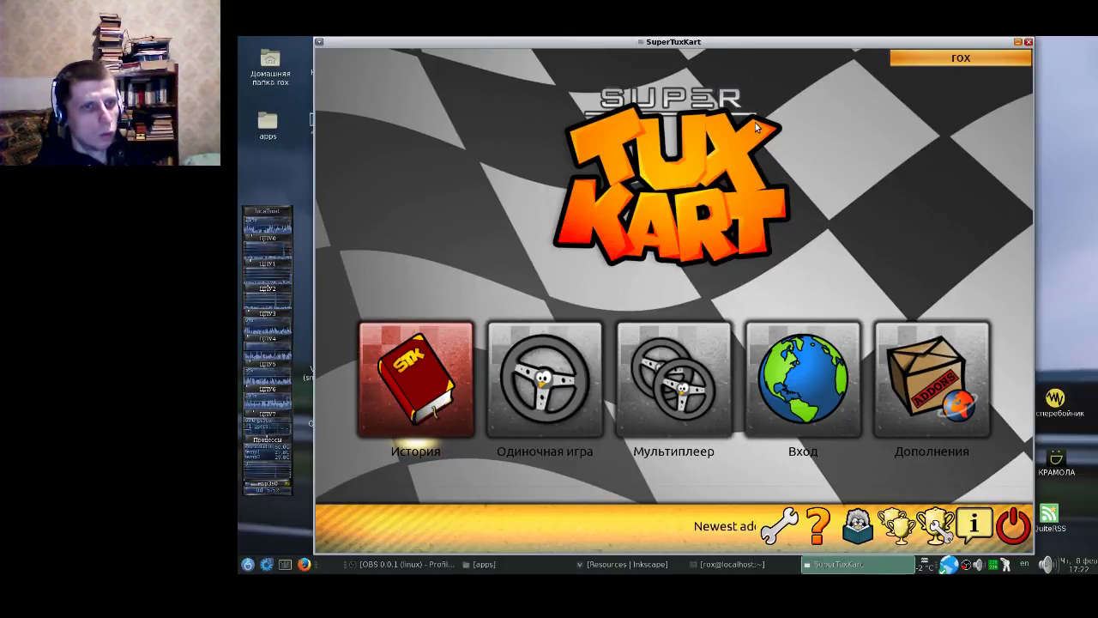
Start a single-player race with the penguin driver on the Древняя пропасть track with 3 laps and 3 virtual karts.
click(568, 368)
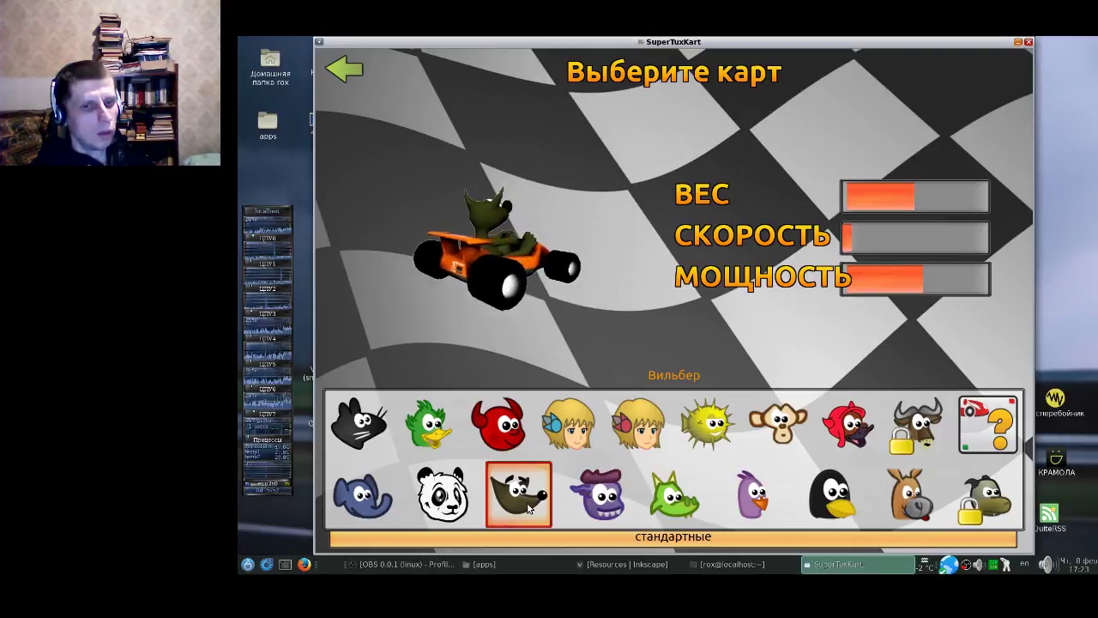
click(831, 506)
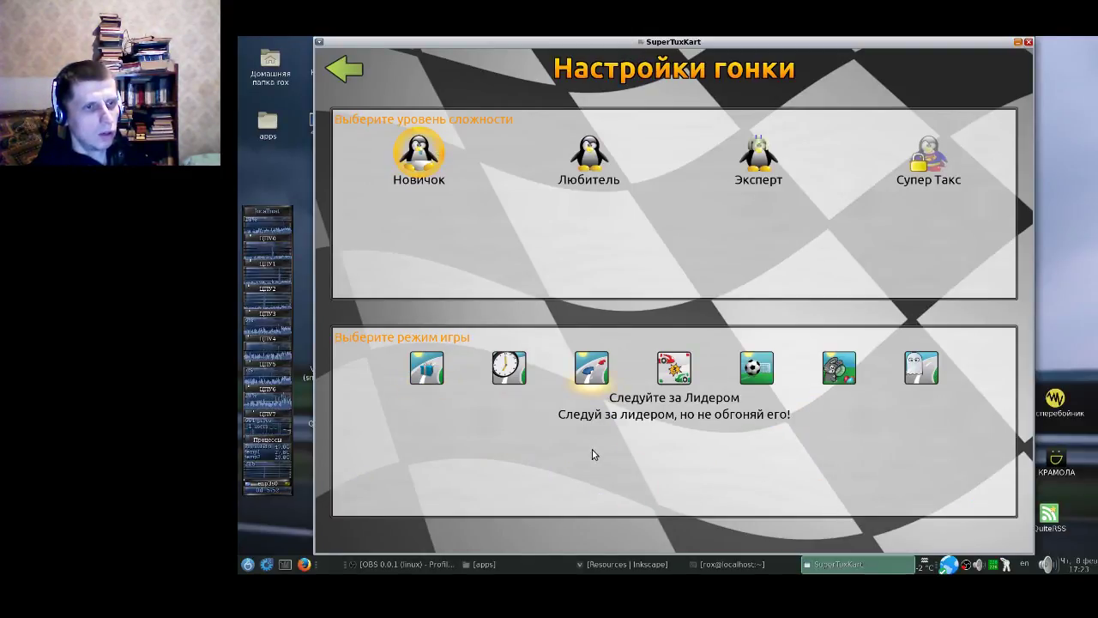
click(436, 371)
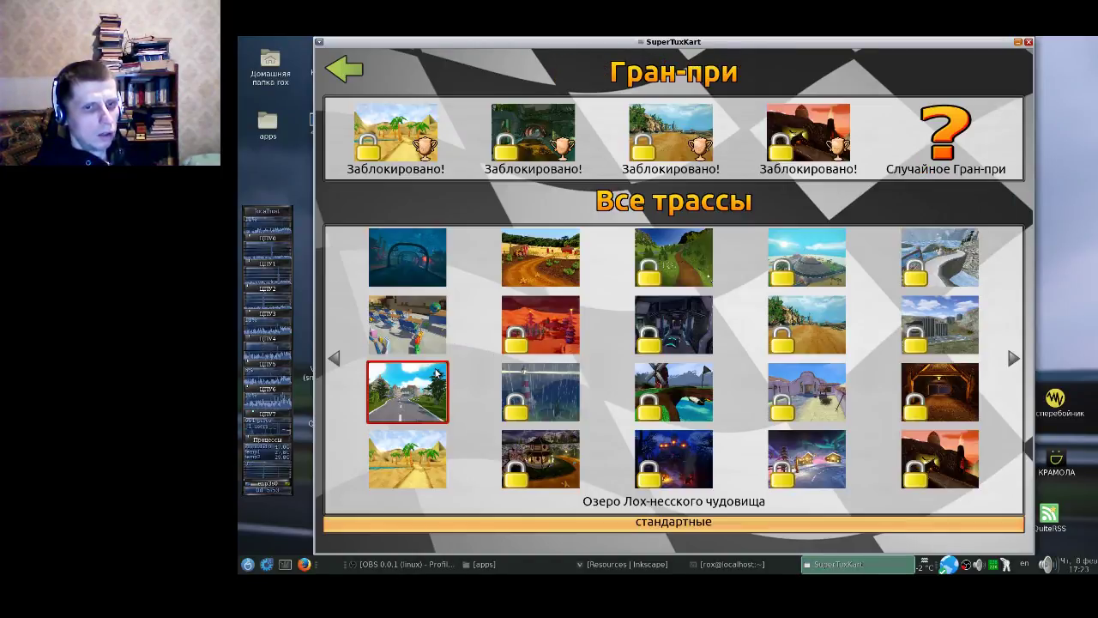
click(416, 257)
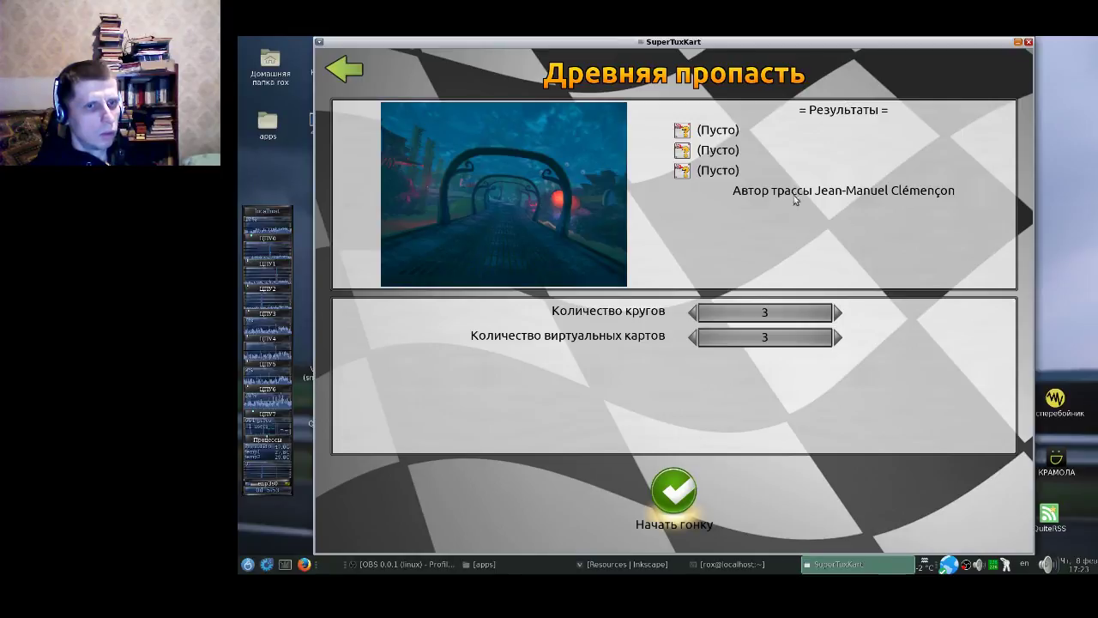
key(Return)
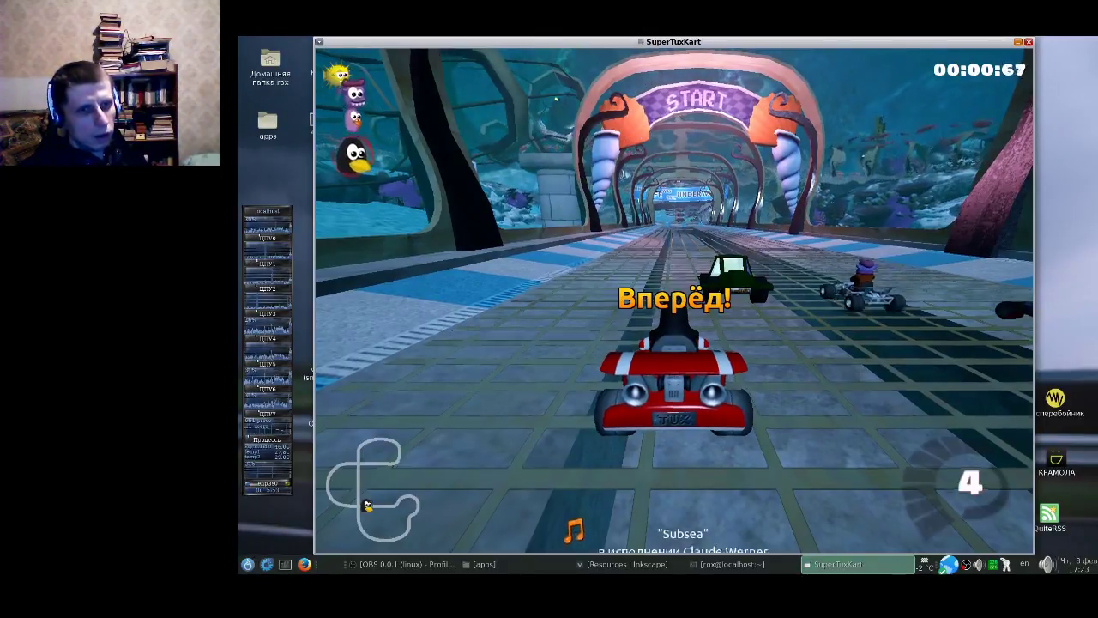
Accelerate off the start line, drive through the tunnel past the underwater banner, and use a zipper boost in the first bend.
key(Up)
key(Up)
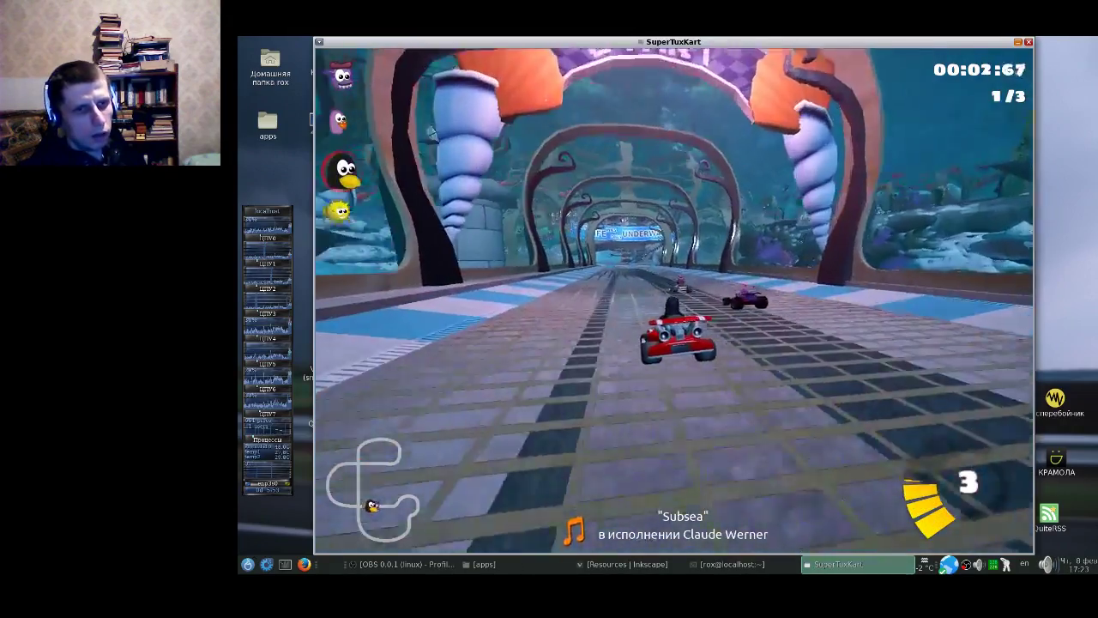
key(Up)
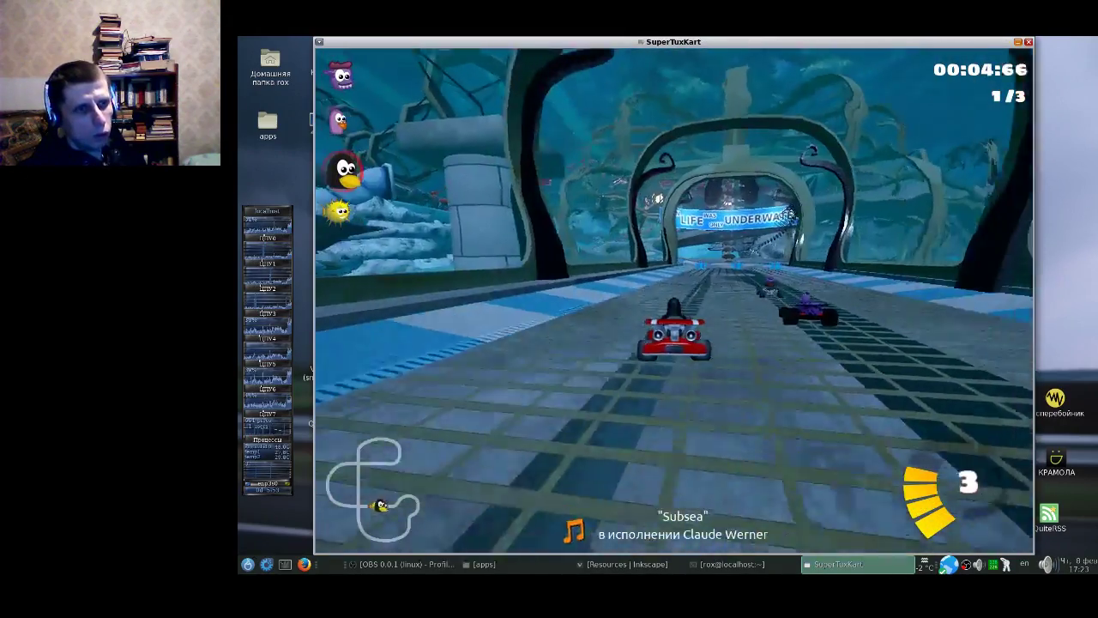
key(Up)
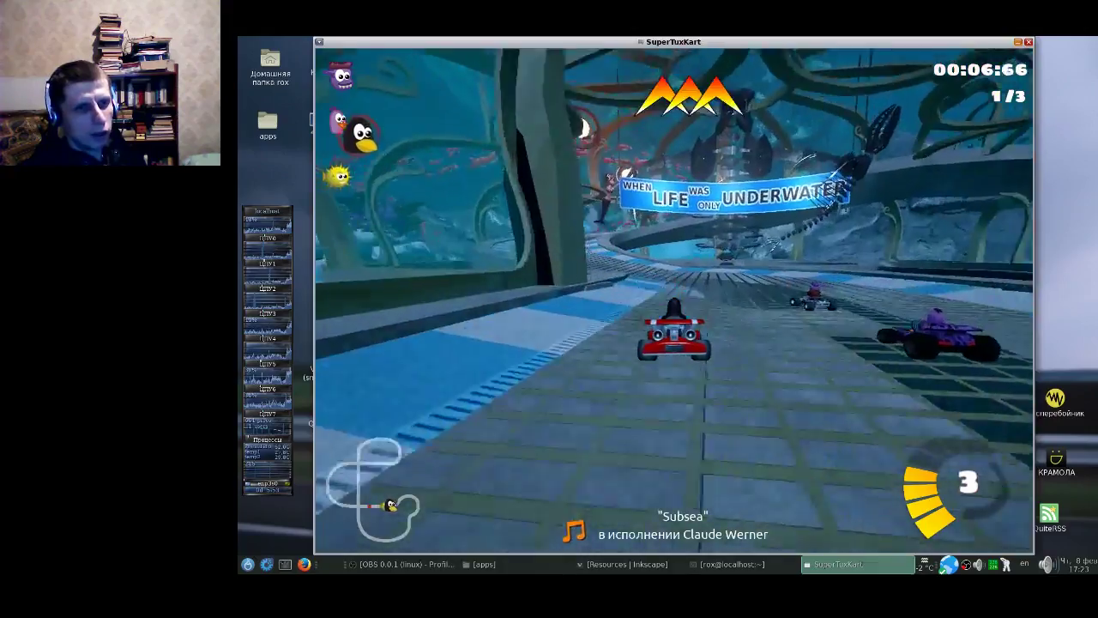
key(Up)
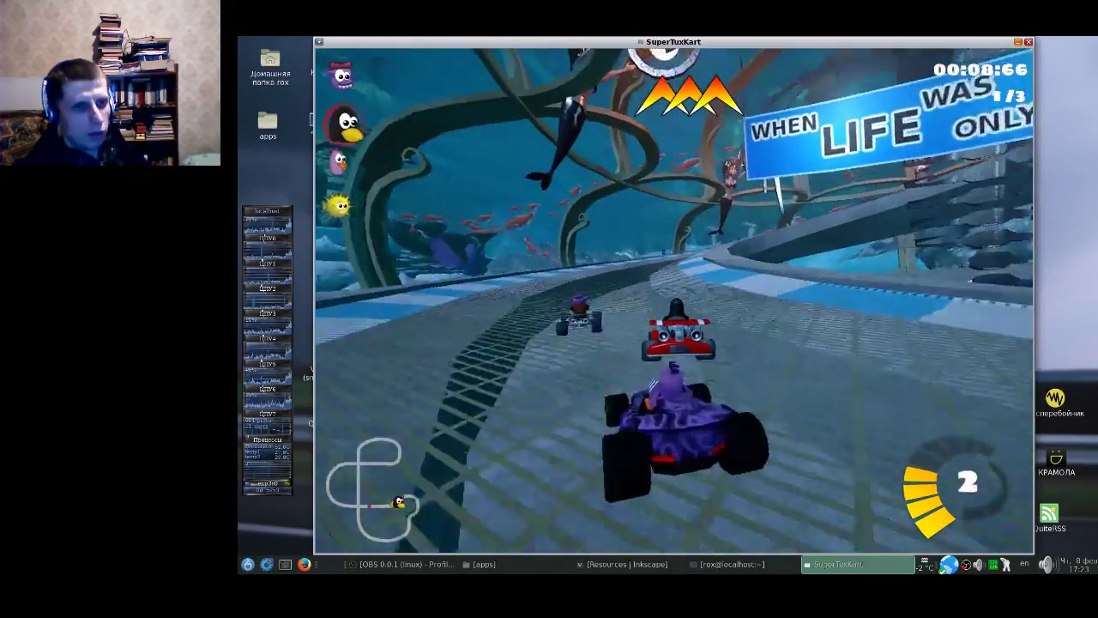
key(Up)
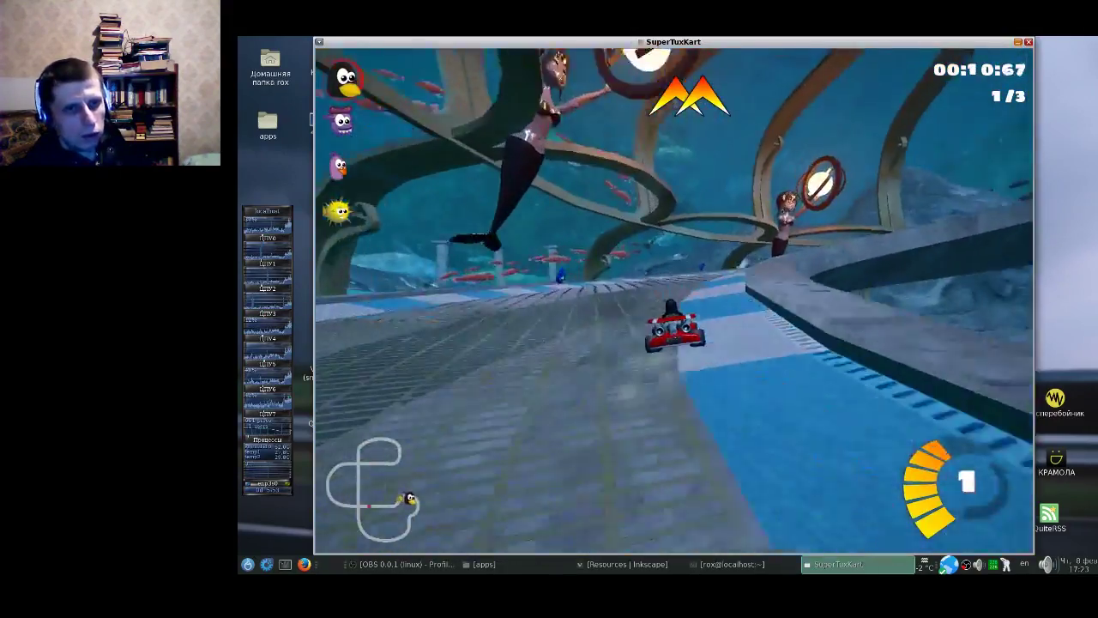
Steer the kart through the winding glass tunnel after the first bend, using the two remaining zipper boosts.
key(Up)
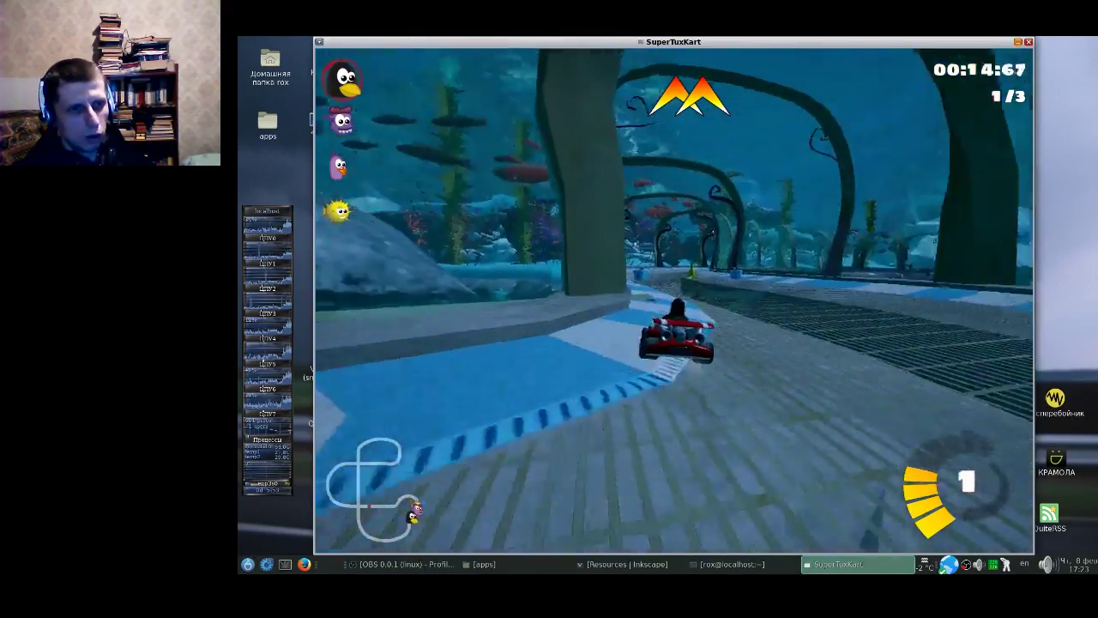
key(Up)
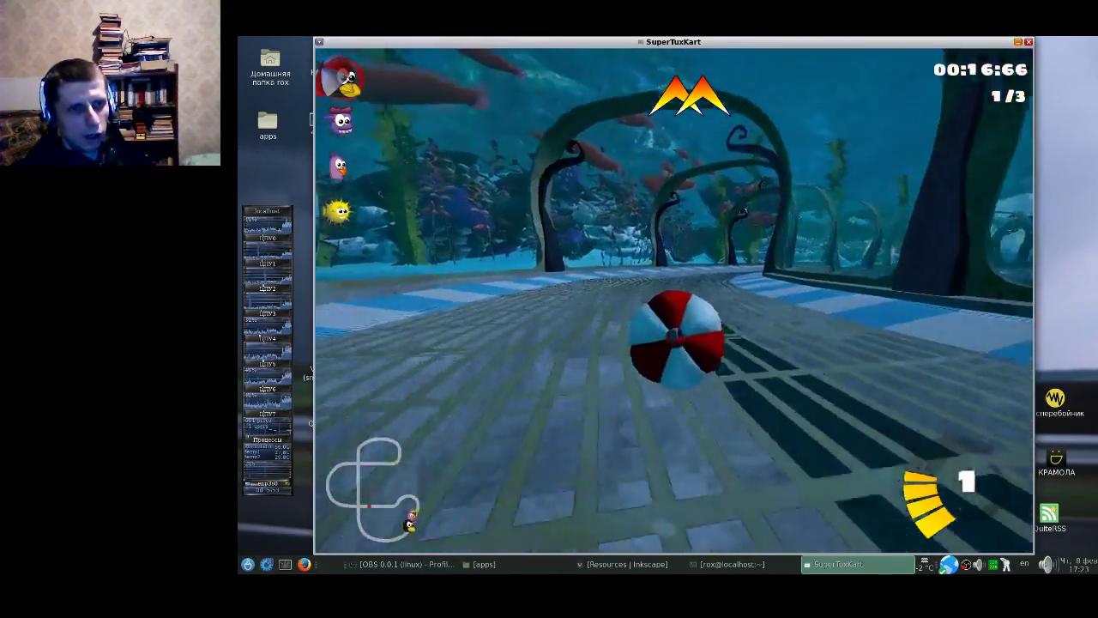
key(Up)
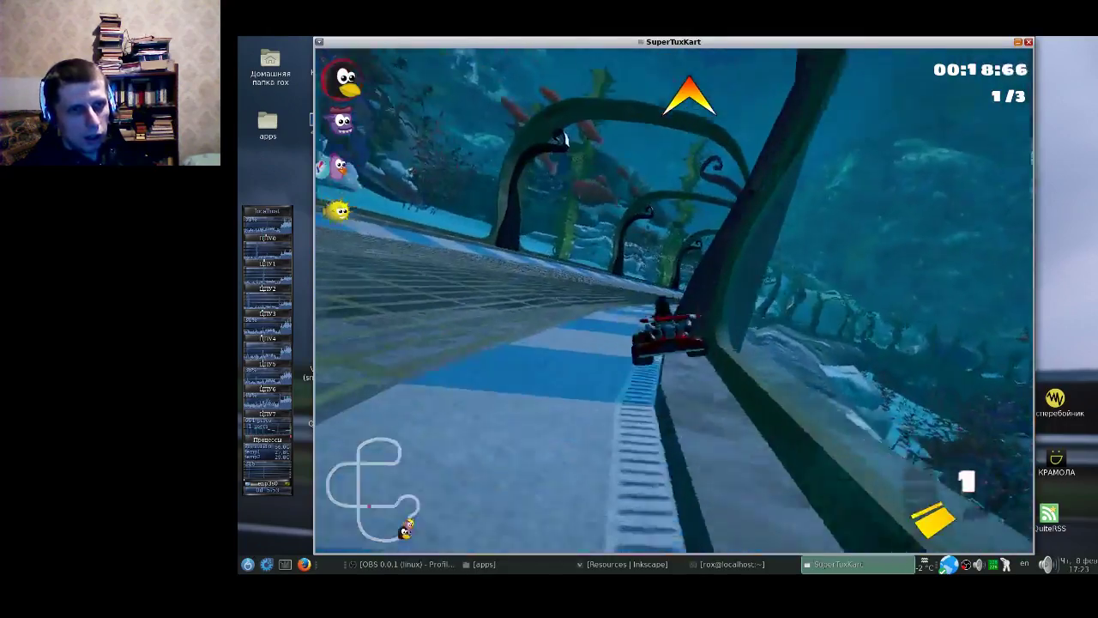
key(Up)
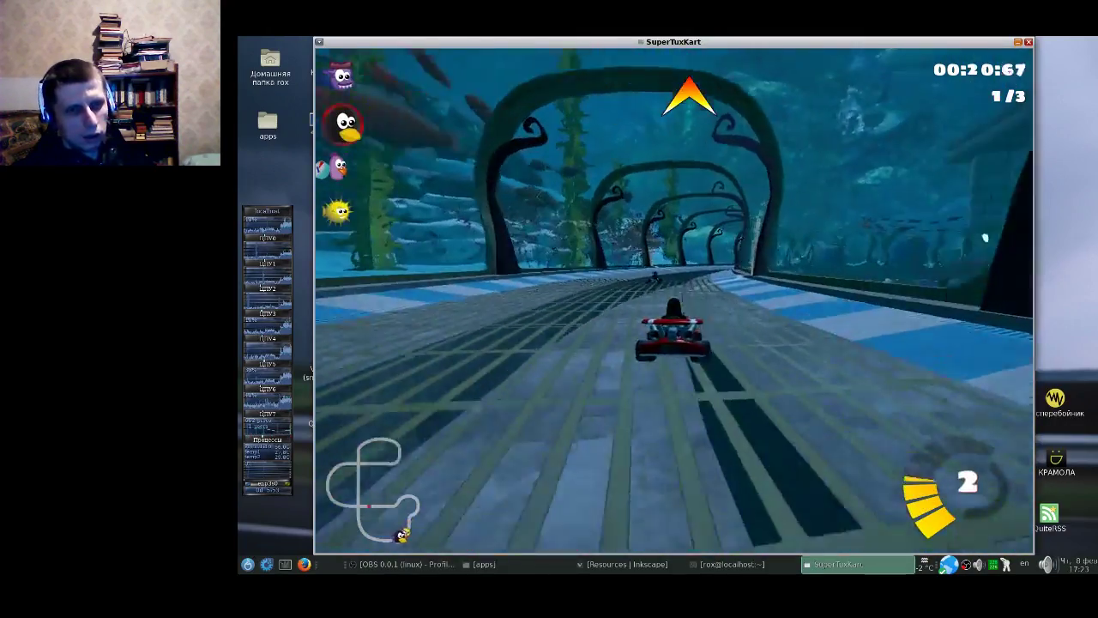
key(Up)
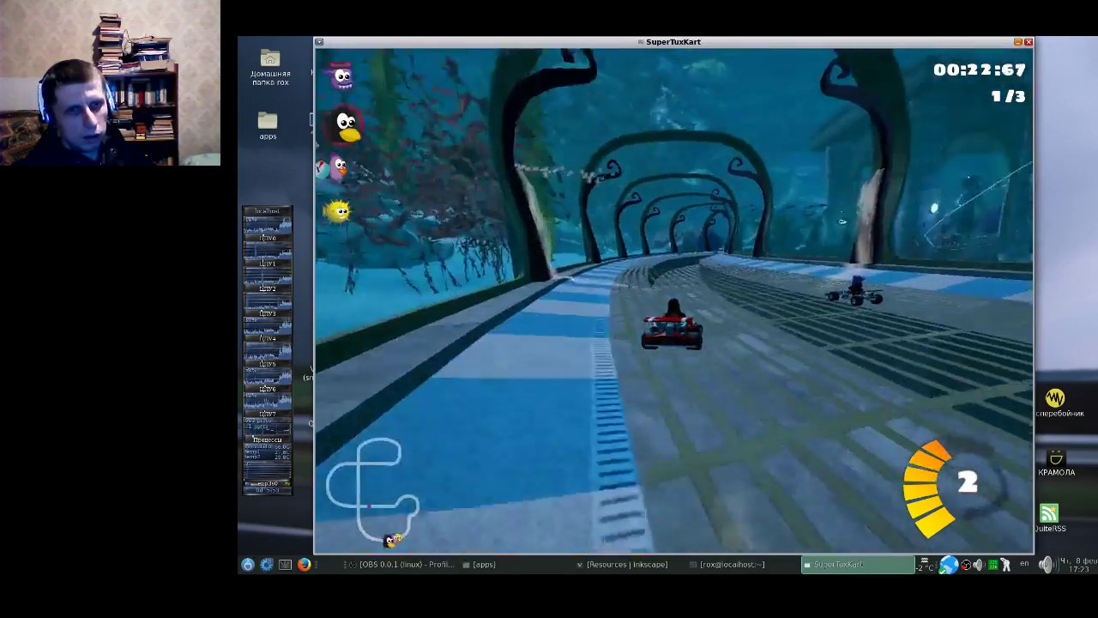
key(Up)
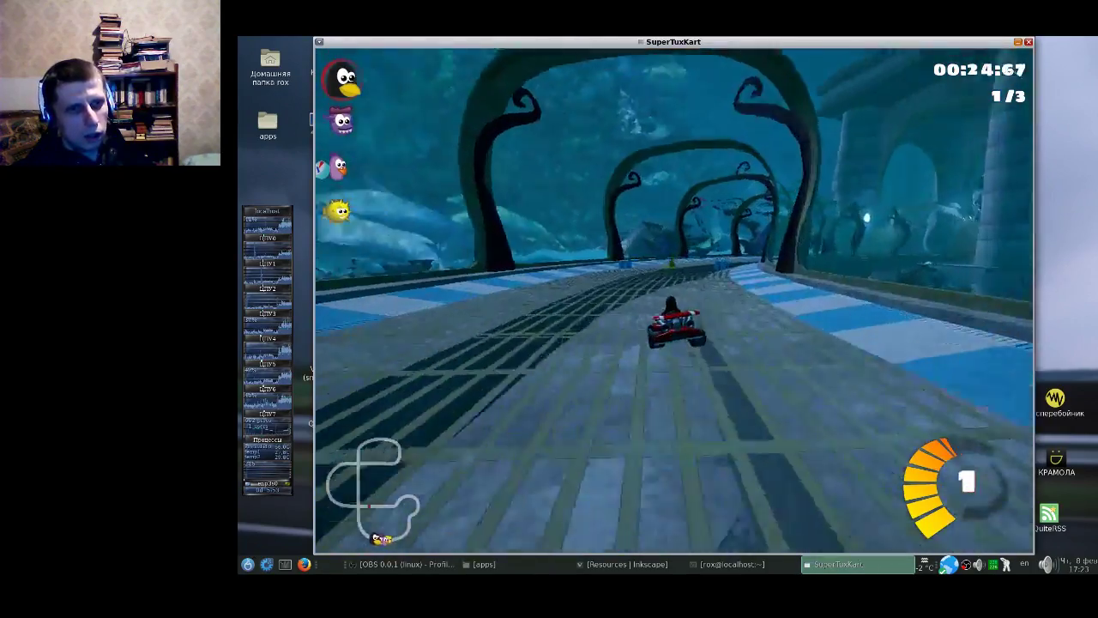
Continue around the long curve after the zipper boosts and drive into the hall with the large stone columns.
key(n)
key(Up)
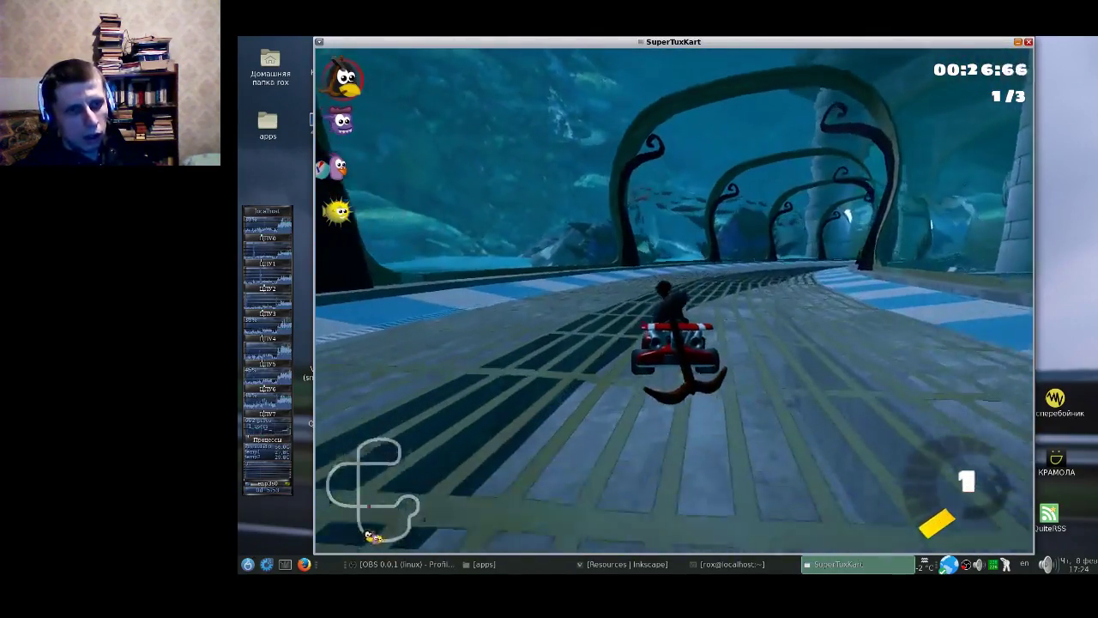
key(Up)
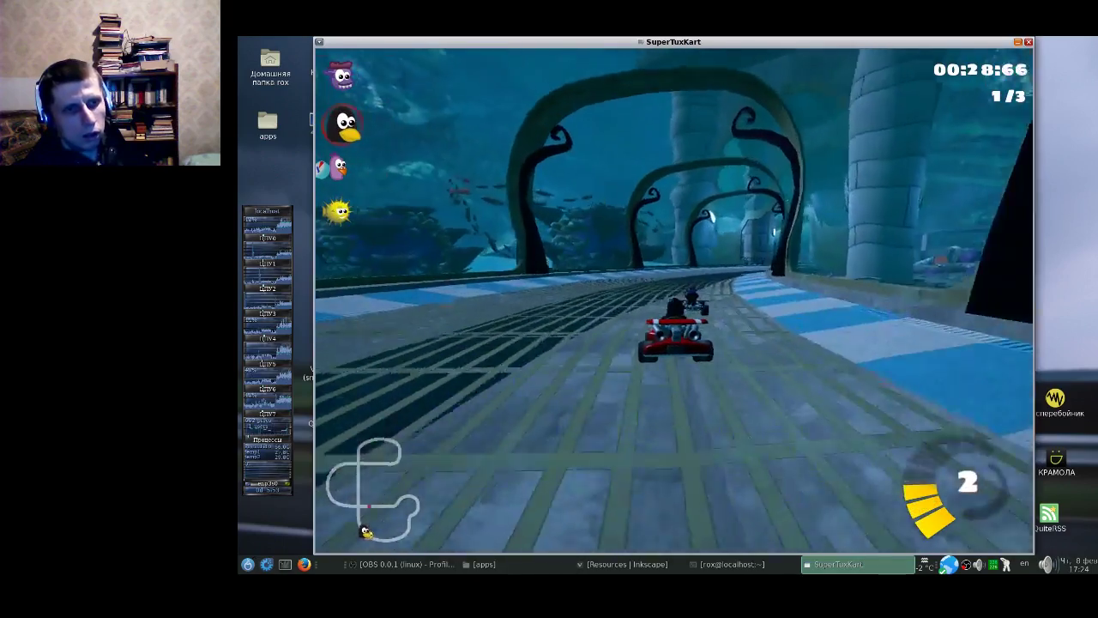
key(Up)
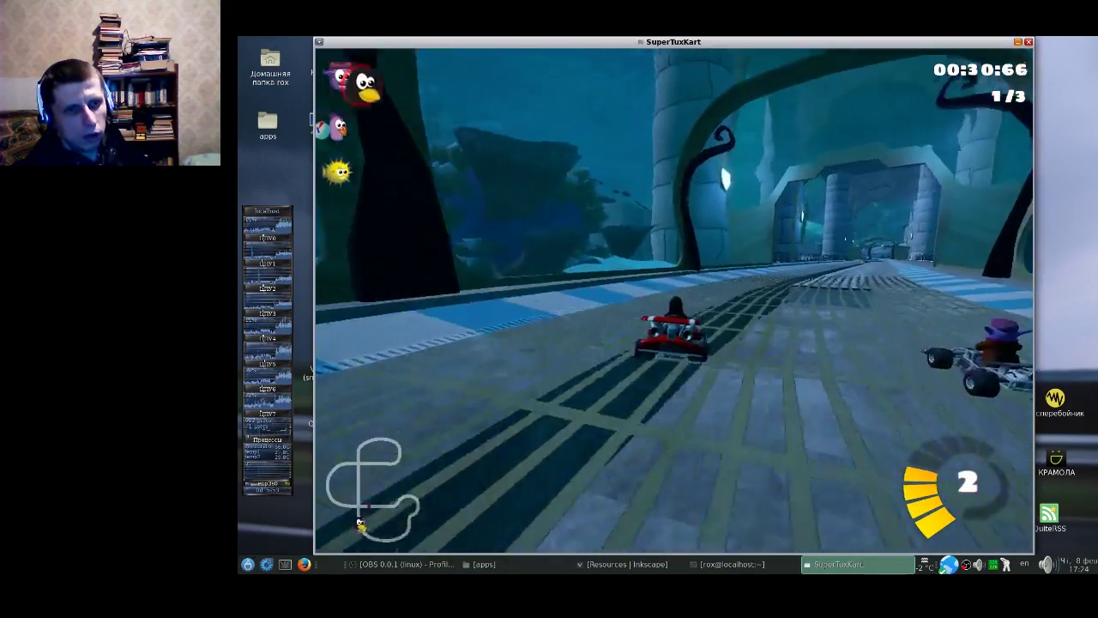
key(Up)
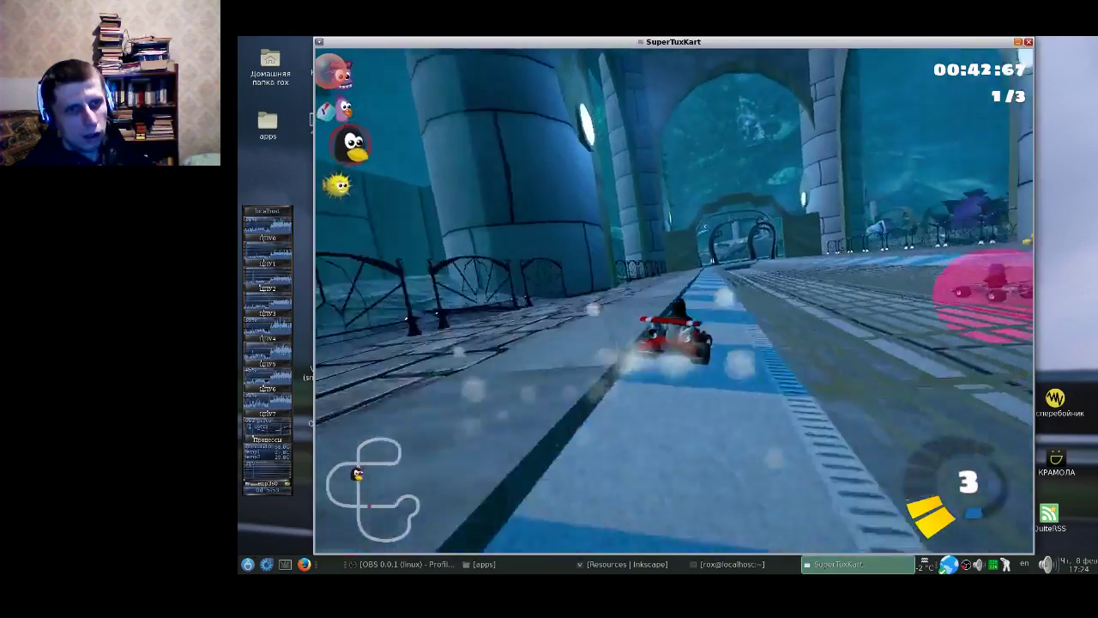
Drive out of the columned hall through the stone archway, overtake the green car, and follow the tunnel into the next bend.
key(Up)
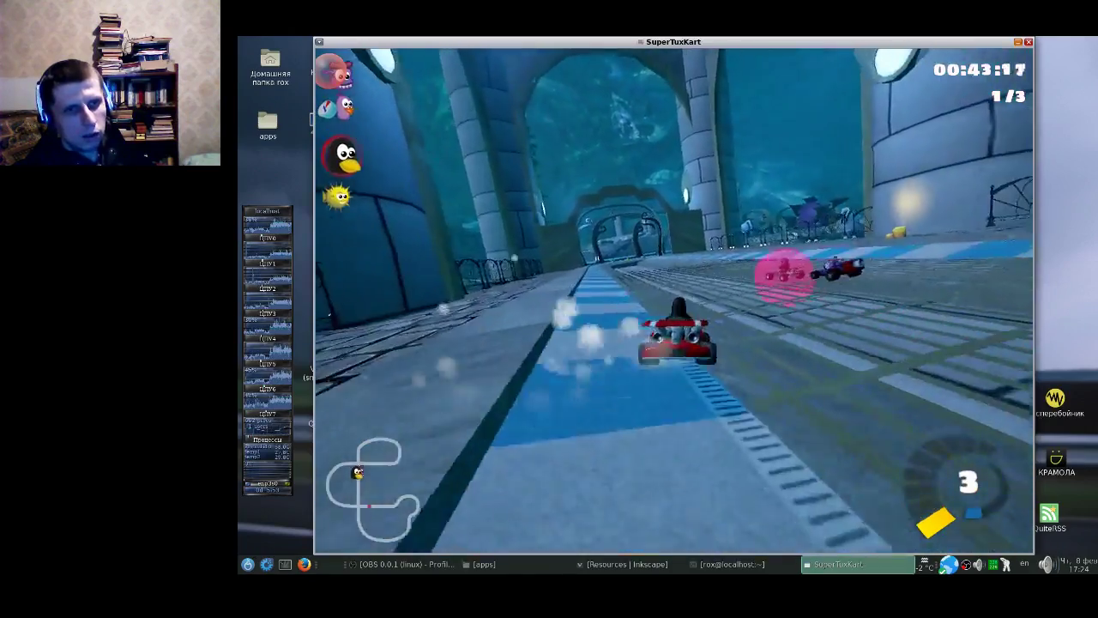
key(Up)
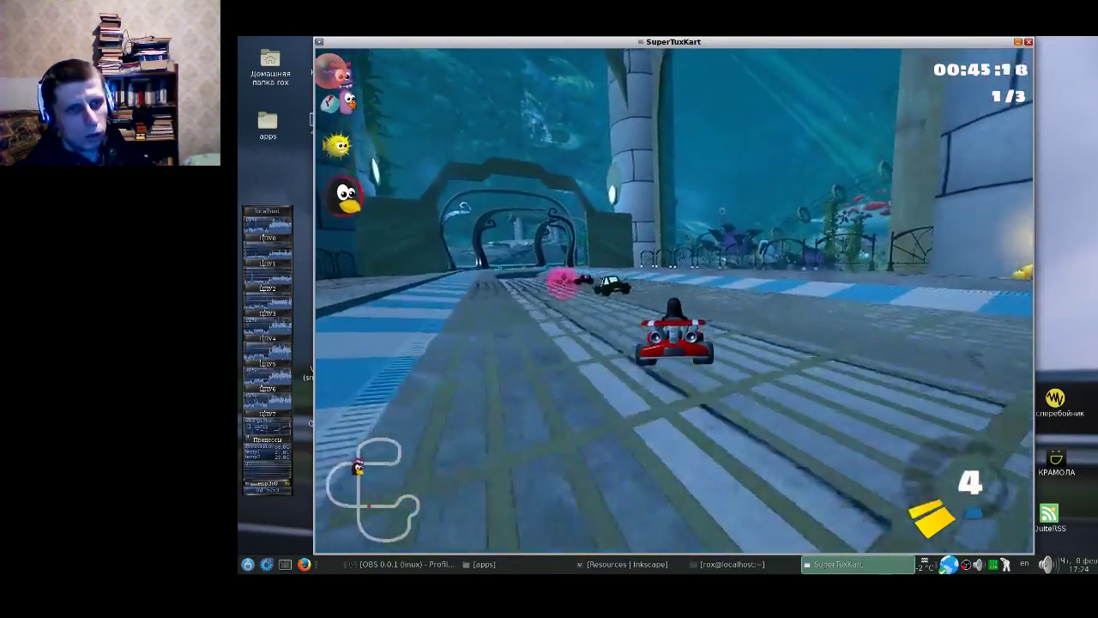
key(Up)
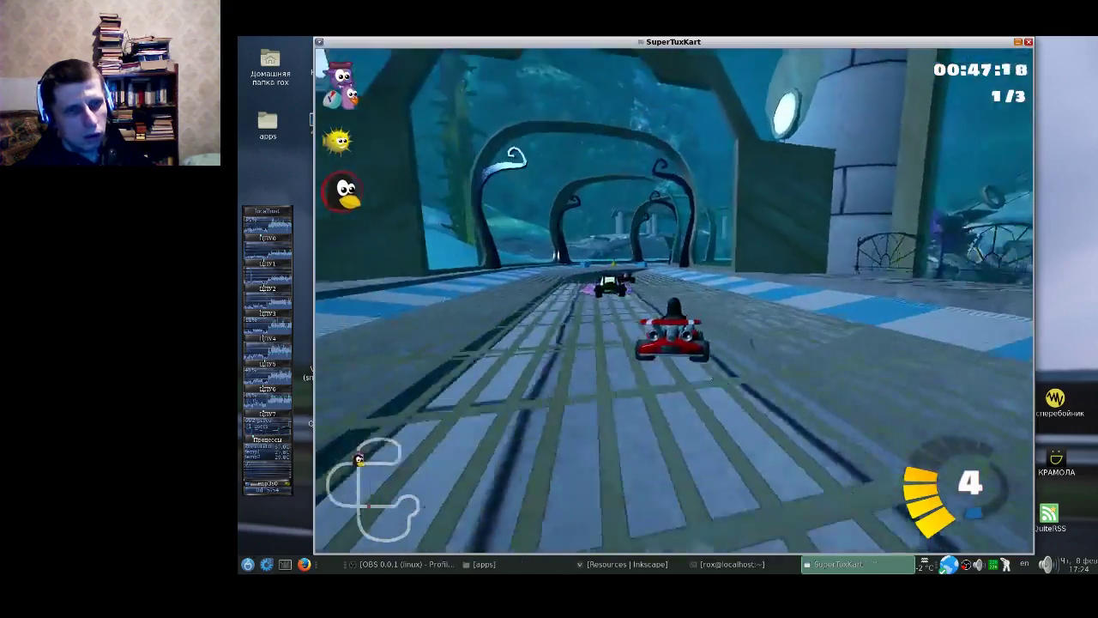
key(Up)
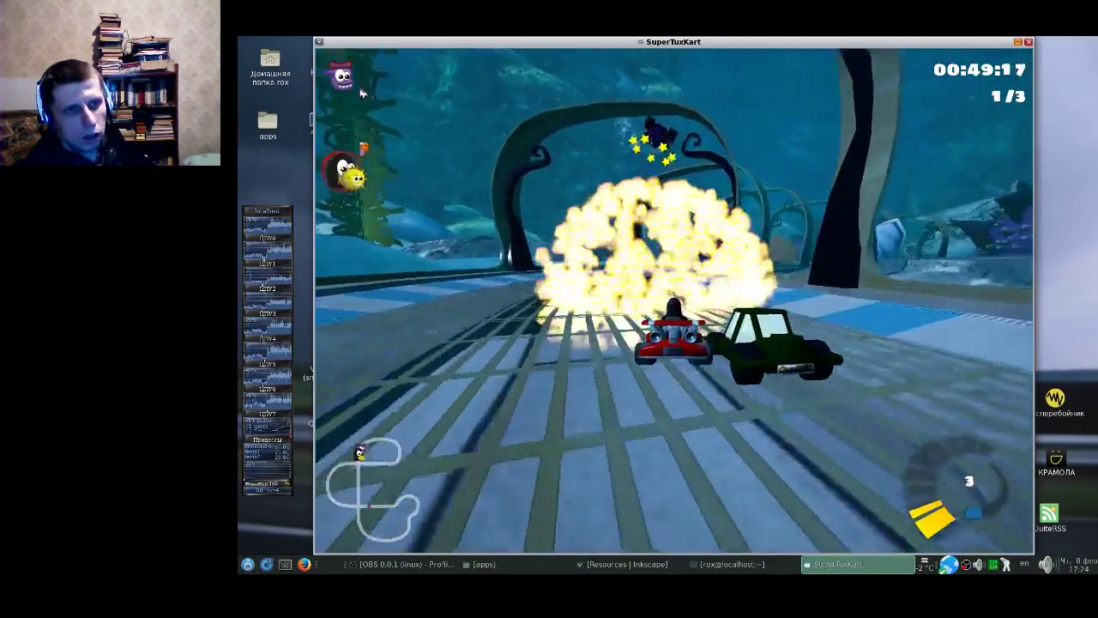
key(Up)
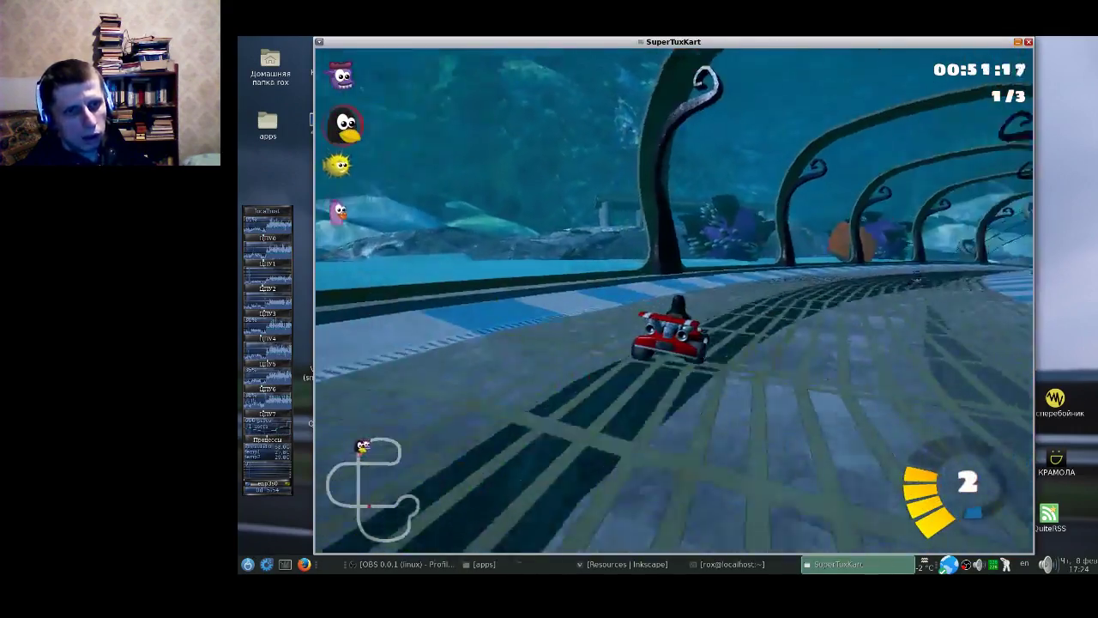
key(Up)
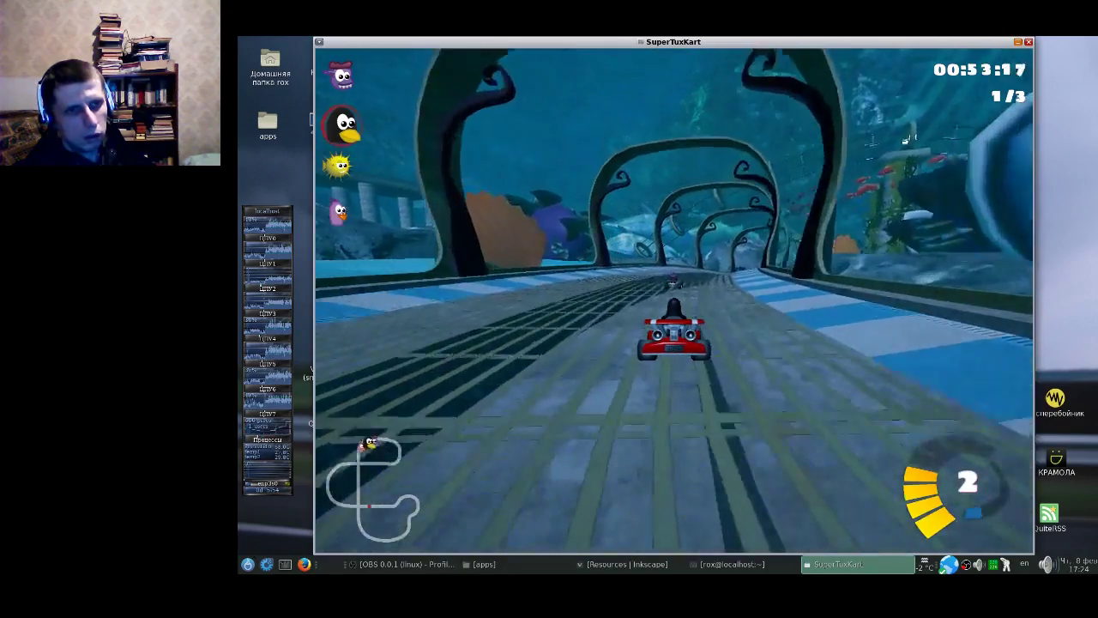